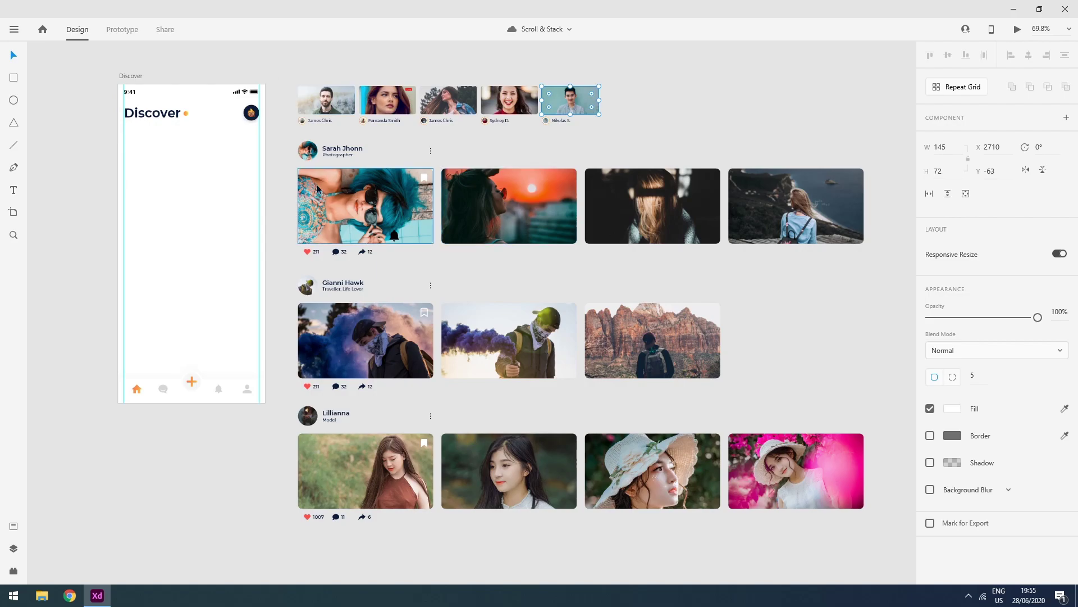
Select the five story cards and make them a horizontal scroll group
{"action": "left_click_drag", "start_coordinate": [311, 80], "coordinate": [421, 127]}
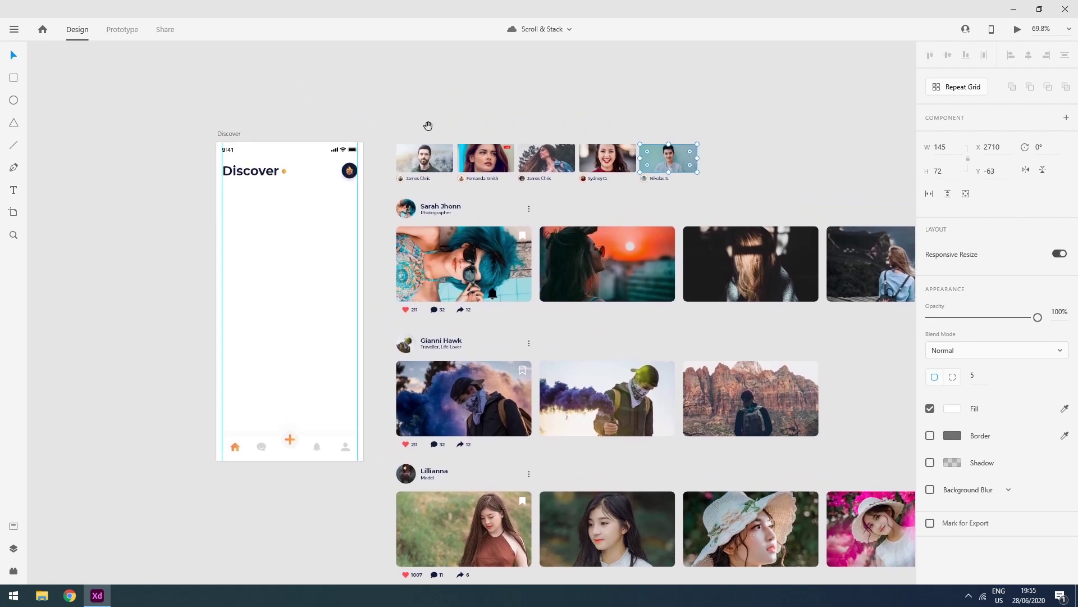
{"action": "scroll", "coordinate": [505, 120], "scroll_direction": "up", "scroll_amount": 6}
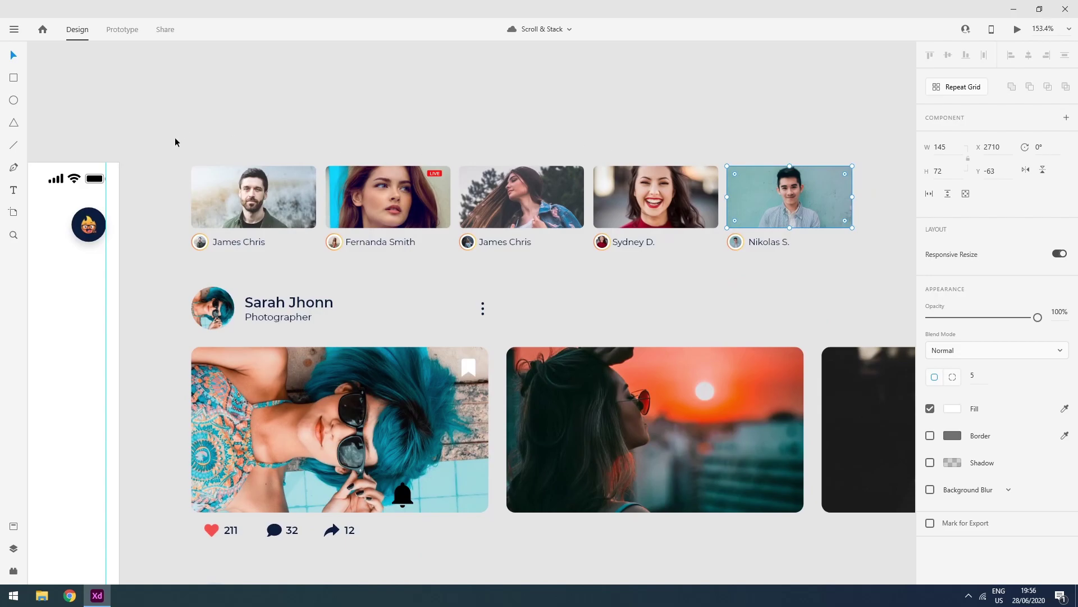
{"action": "left_click_drag", "start_coordinate": [174, 140], "coordinate": [874, 270]}
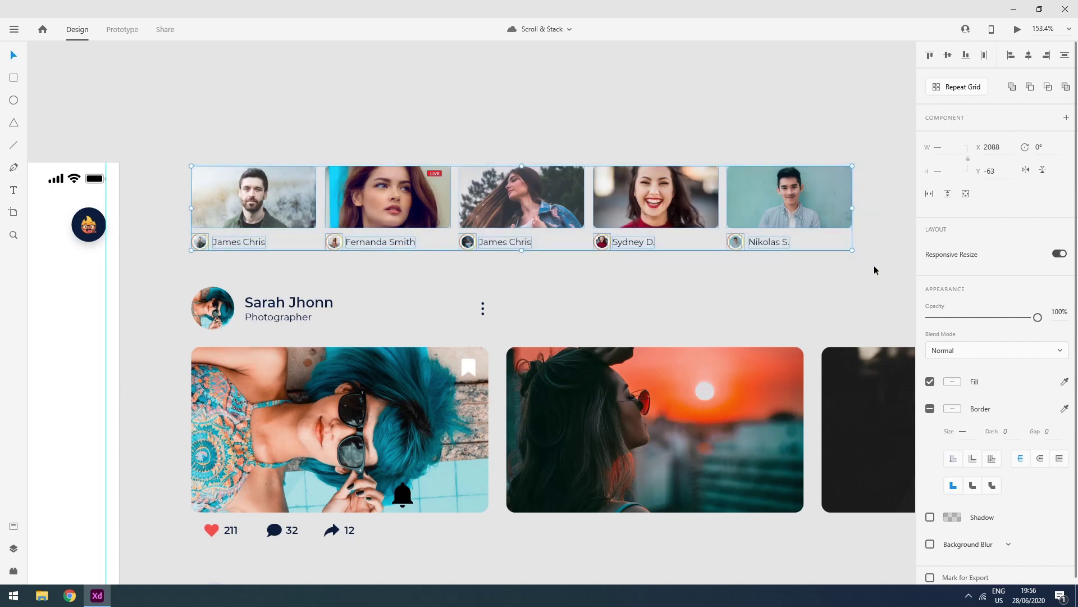
{"action": "left_click", "coordinate": [930, 194]}
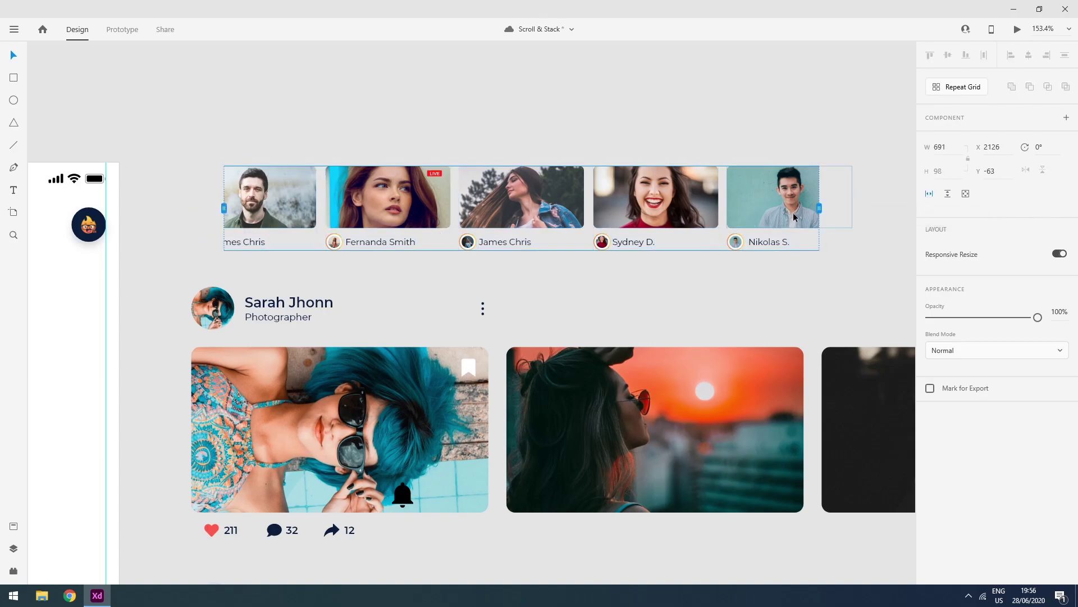
Narrow the story row's viewport and move it into the Discover artboard below the heading
{"action": "left_click_drag", "start_coordinate": [819, 208], "coordinate": [585, 211]}
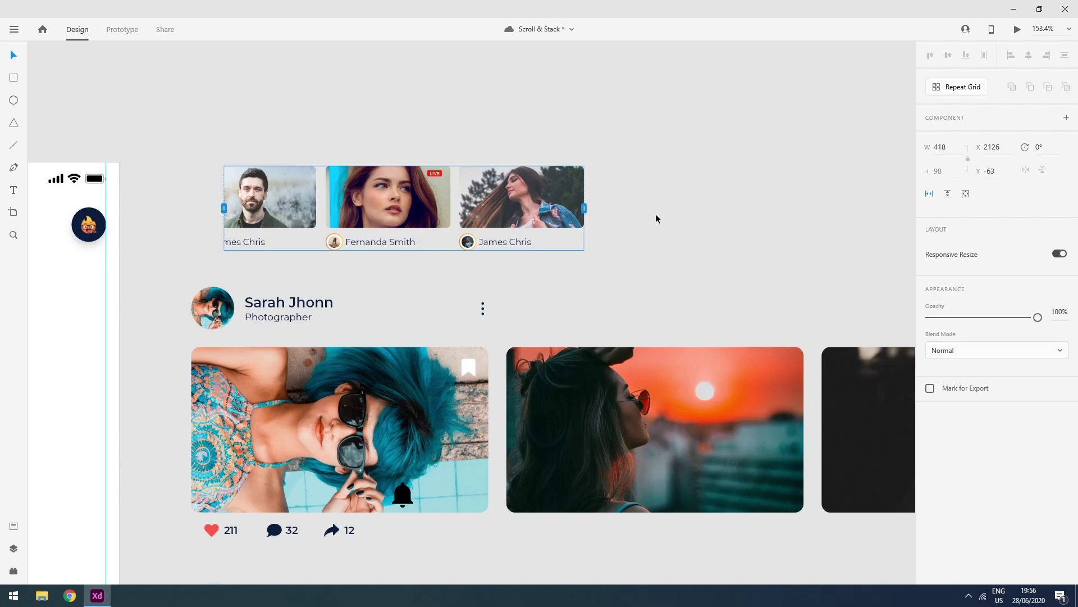
{"action": "scroll", "coordinate": [604, 219], "scroll_direction": "down", "scroll_amount": 5}
{"action": "left_click_drag", "start_coordinate": [488, 212], "coordinate": [288, 266]}
{"action": "scroll", "coordinate": [230, 245], "scroll_direction": "up", "scroll_amount": 1}
{"action": "scroll", "coordinate": [231, 246], "scroll_direction": "up", "scroll_amount": 5}
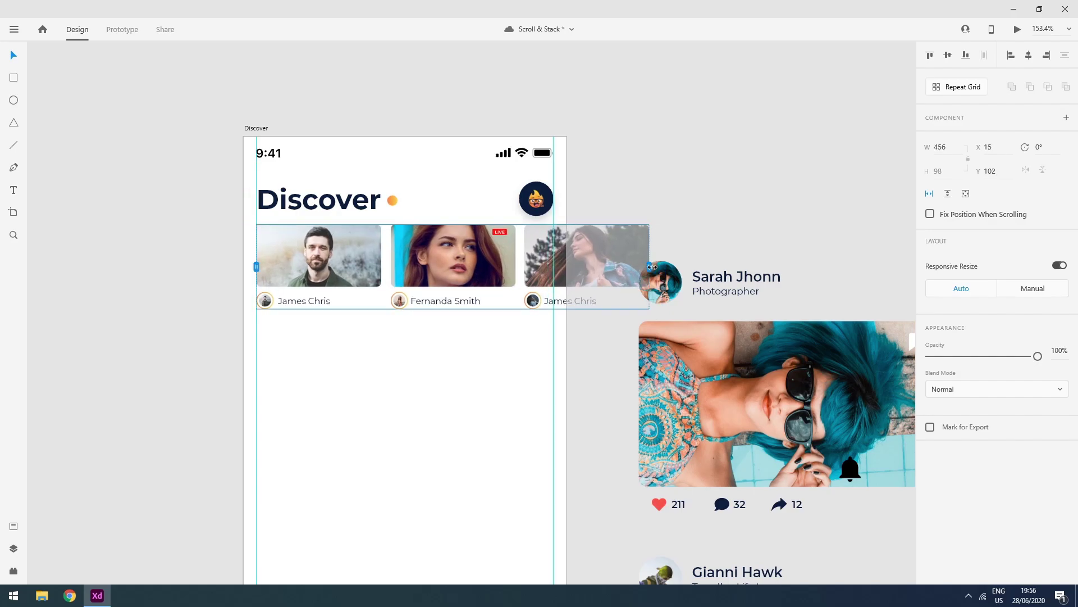
Trim the story row to 360 wide at the artboard's right edge
{"action": "left_click_drag", "start_coordinate": [649, 266], "coordinate": [567, 269]}
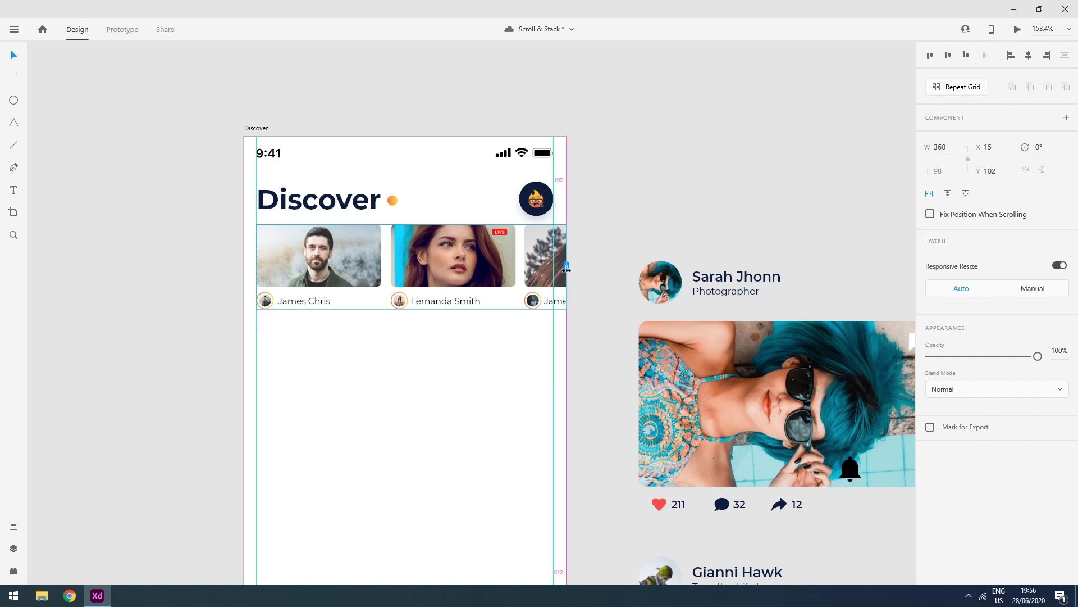
{"action": "left_click", "coordinate": [606, 241]}
{"action": "scroll", "coordinate": [635, 207], "scroll_direction": "down", "scroll_amount": 3}
{"action": "left_click_drag", "start_coordinate": [701, 202], "coordinate": [503, 155]}
{"action": "scroll", "coordinate": [620, 154], "scroll_direction": "down", "scroll_amount": 2}
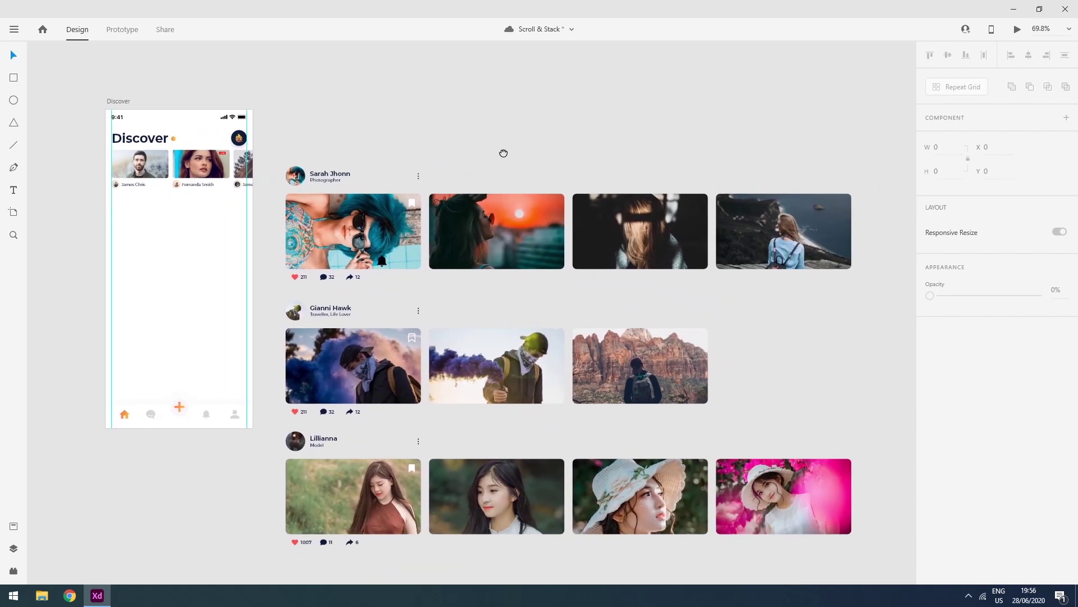
{"action": "left_click", "coordinate": [460, 227]}
{"action": "left_click", "coordinate": [619, 234], "text": "shift"}
{"action": "left_click", "coordinate": [747, 231], "text": "shift"}
{"action": "left_click", "coordinate": [551, 186]}
{"action": "left_click_drag", "start_coordinate": [492, 234], "coordinate": [484, 234]}
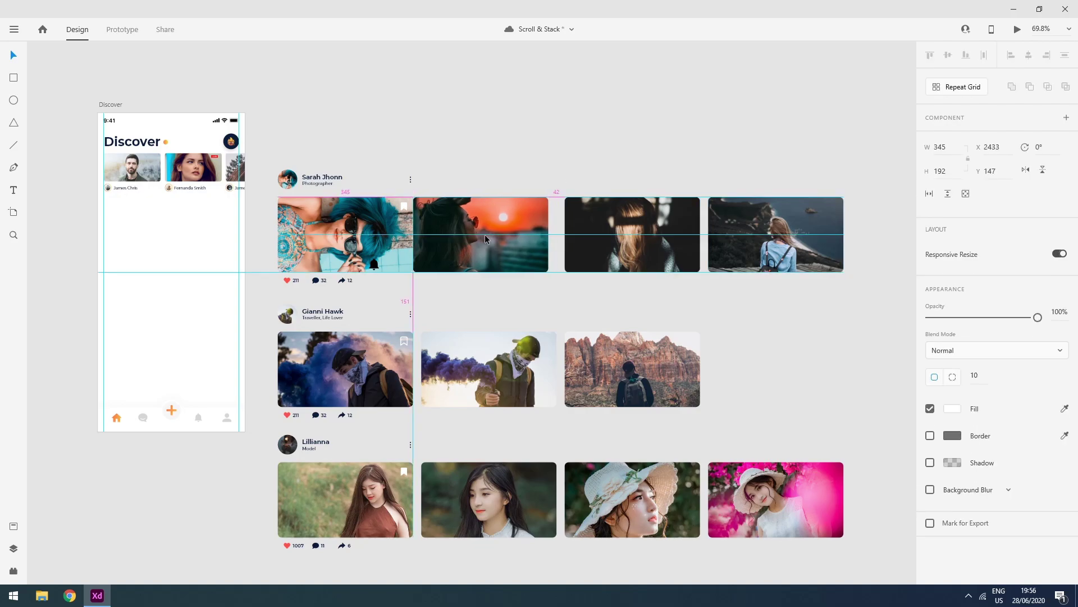
{"action": "left_click_drag", "start_coordinate": [628, 245], "coordinate": [611, 245]}
{"action": "left_click_drag", "start_coordinate": [786, 247], "coordinate": [761, 247]}
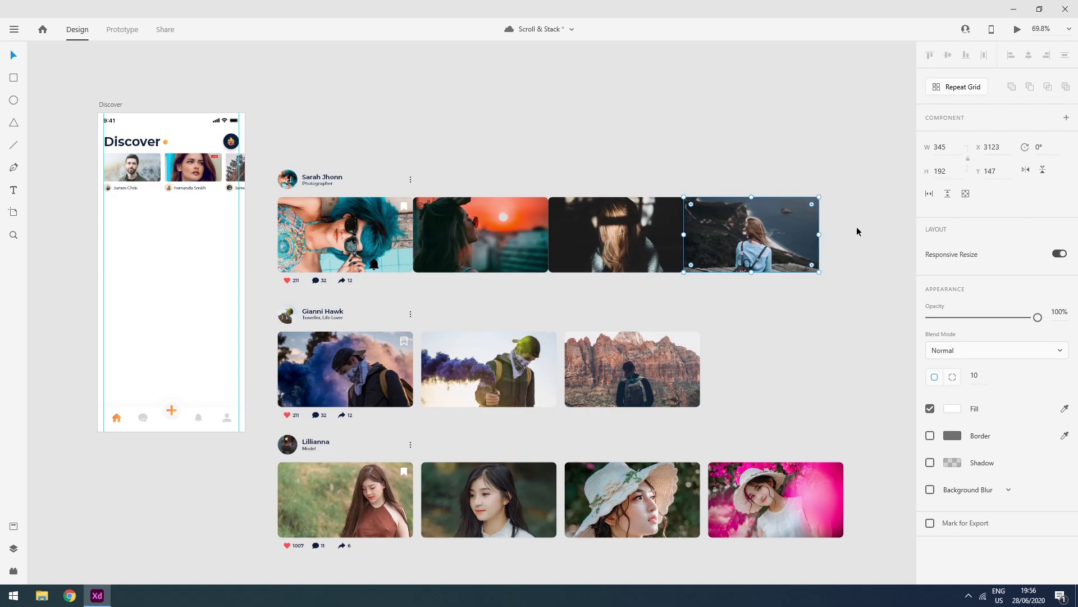
Make Sarah Jhonn's images scroll horizontally, cropped to one visible photo
{"action": "left_click_drag", "start_coordinate": [856, 227], "coordinate": [663, 239]}
{"action": "left_click_drag", "start_coordinate": [464, 254], "coordinate": [351, 250]}
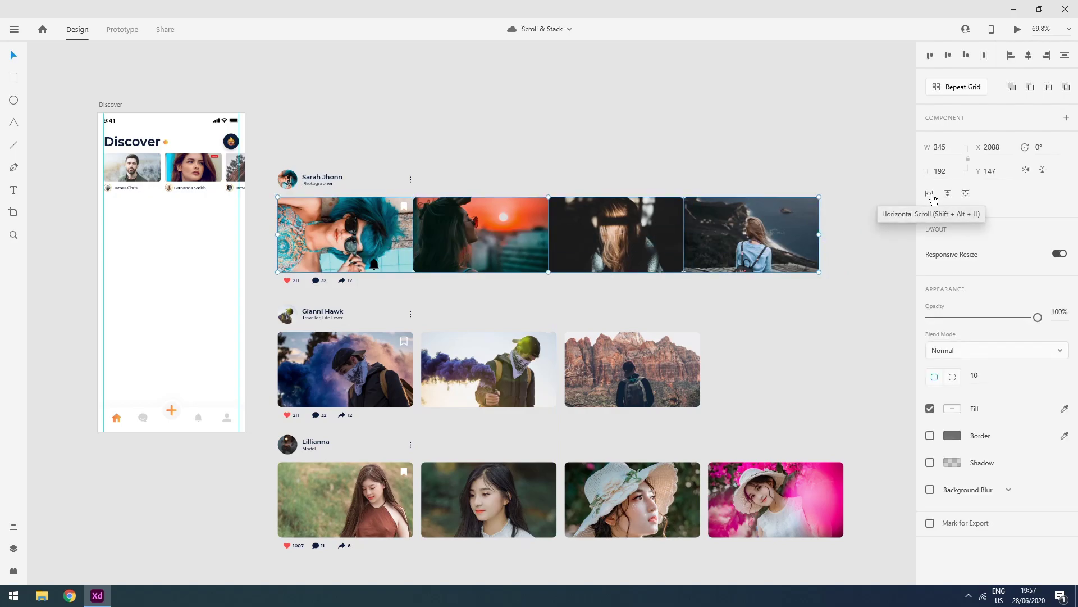
{"action": "left_click", "coordinate": [928, 193]}
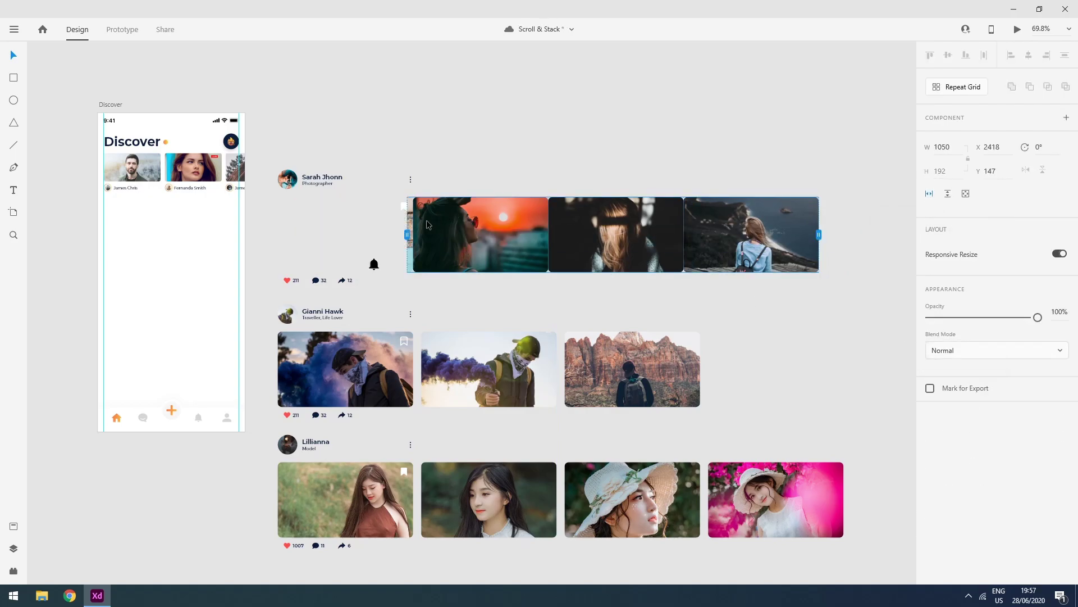
{"action": "scroll", "coordinate": [344, 199], "scroll_direction": "up", "scroll_amount": 2}
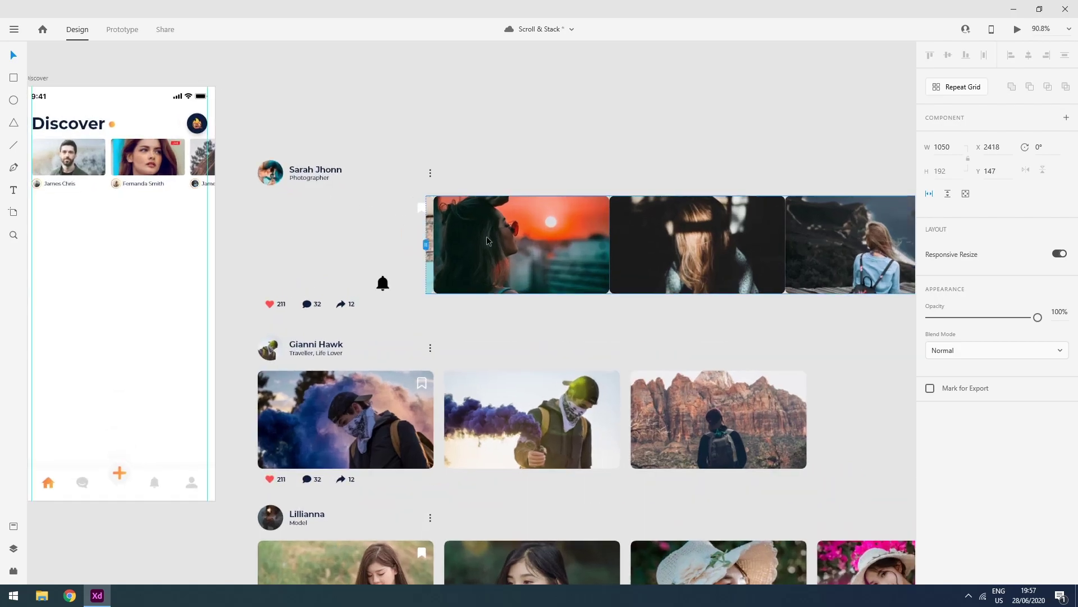
{"action": "left_click_drag", "start_coordinate": [424, 245], "coordinate": [258, 242]}
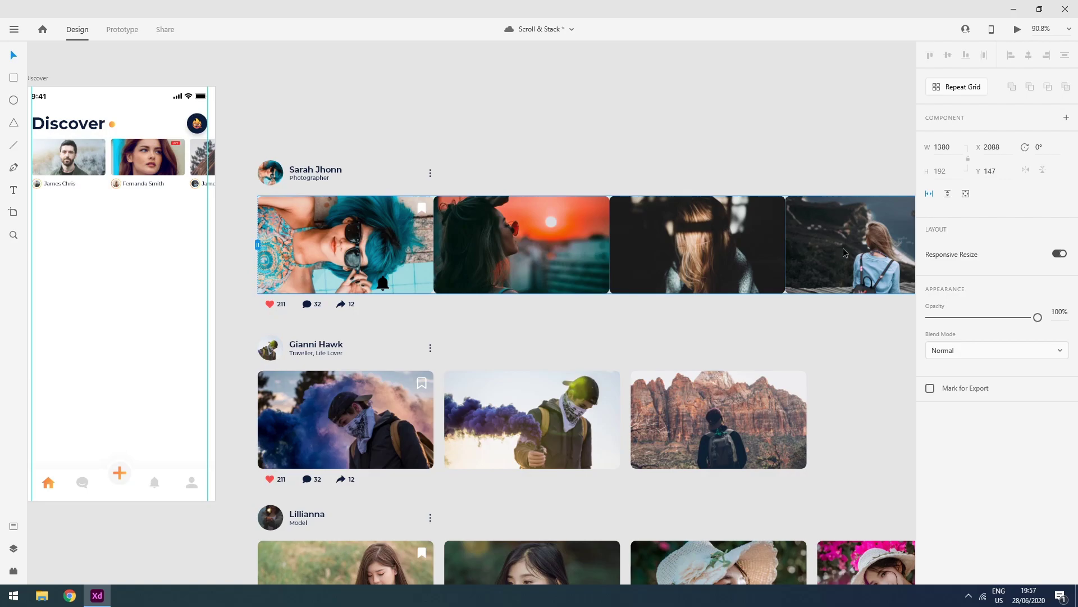
{"action": "scroll", "coordinate": [889, 257], "scroll_direction": "right", "scroll_amount": 2}
{"action": "left_click_drag", "start_coordinate": [907, 247], "coordinate": [378, 246]}
{"action": "left_click_drag", "start_coordinate": [448, 245], "coordinate": [618, 257]}
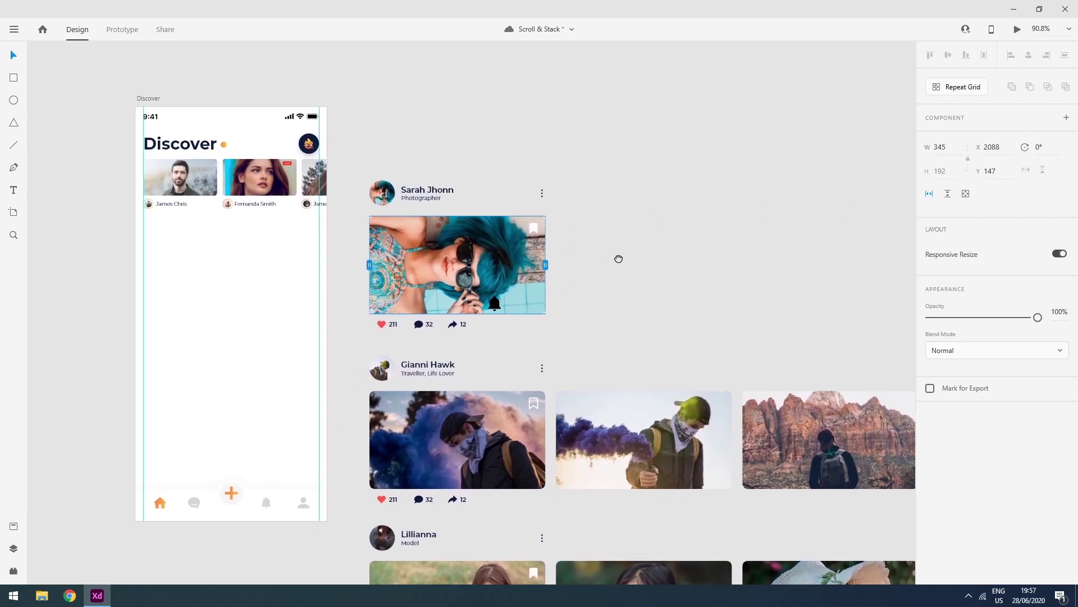
{"action": "left_click", "coordinate": [535, 229]}
{"action": "left_click_drag", "start_coordinate": [357, 160], "coordinate": [640, 284]}
{"action": "scroll", "coordinate": [639, 285], "scroll_direction": "down", "scroll_amount": 5}
{"action": "scroll", "coordinate": [580, 291], "scroll_direction": "up", "scroll_amount": 2}
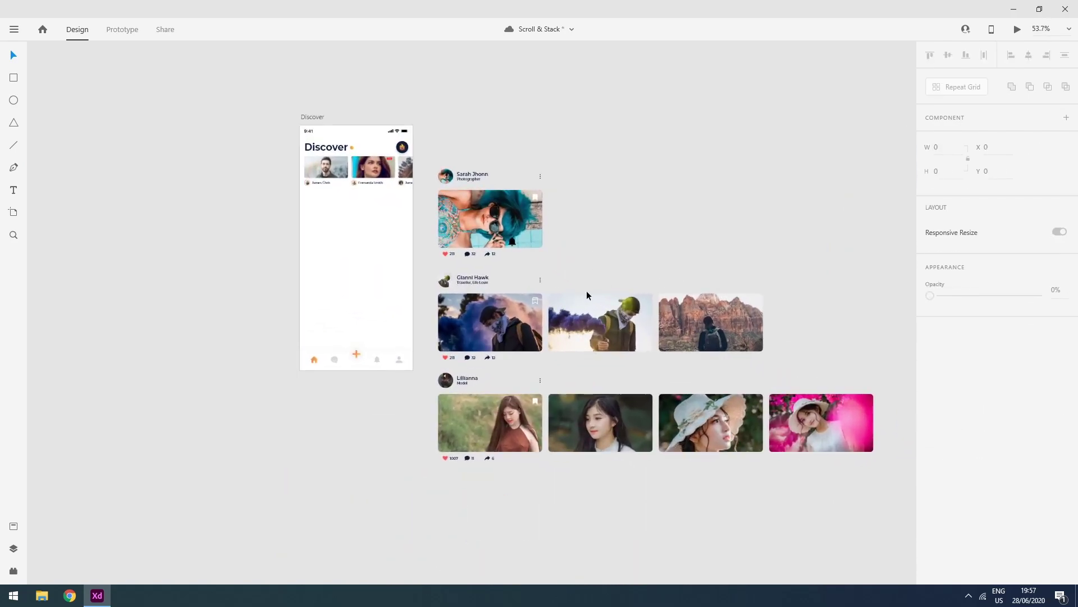
{"action": "scroll", "coordinate": [580, 291], "scroll_direction": "up", "scroll_amount": 3}
{"action": "left_click", "coordinate": [628, 326]}
{"action": "left_click_drag", "start_coordinate": [803, 335], "coordinate": [705, 329]}
{"action": "scroll", "coordinate": [781, 335], "scroll_direction": "right", "scroll_amount": 2}
{"action": "left_click_drag", "start_coordinate": [368, 335], "coordinate": [368, 335]}
{"action": "left_click", "coordinate": [930, 193]}
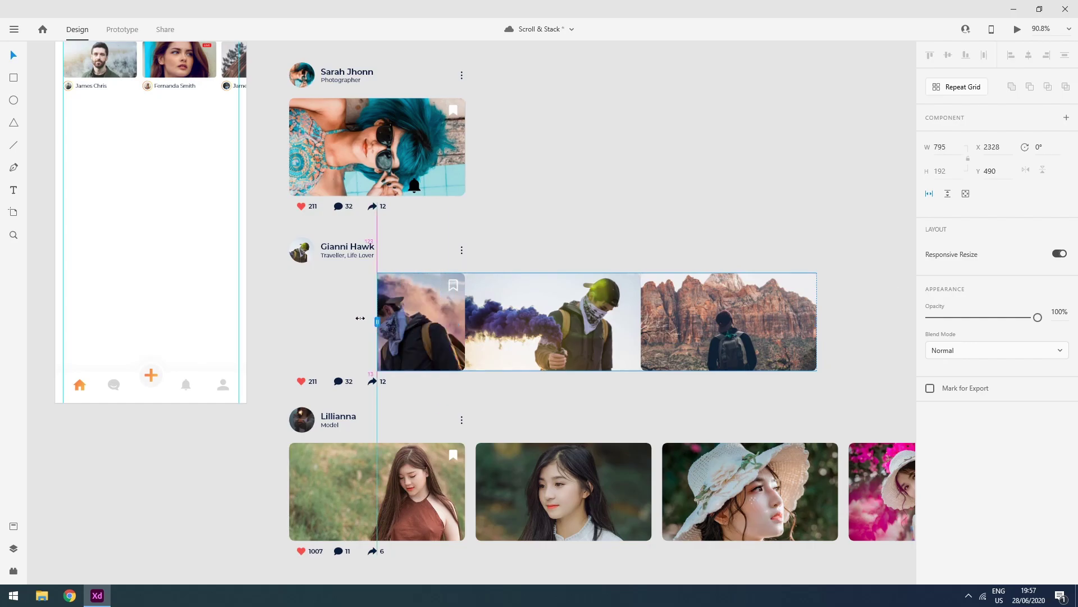
{"action": "left_click_drag", "start_coordinate": [817, 319], "coordinate": [465, 320]}
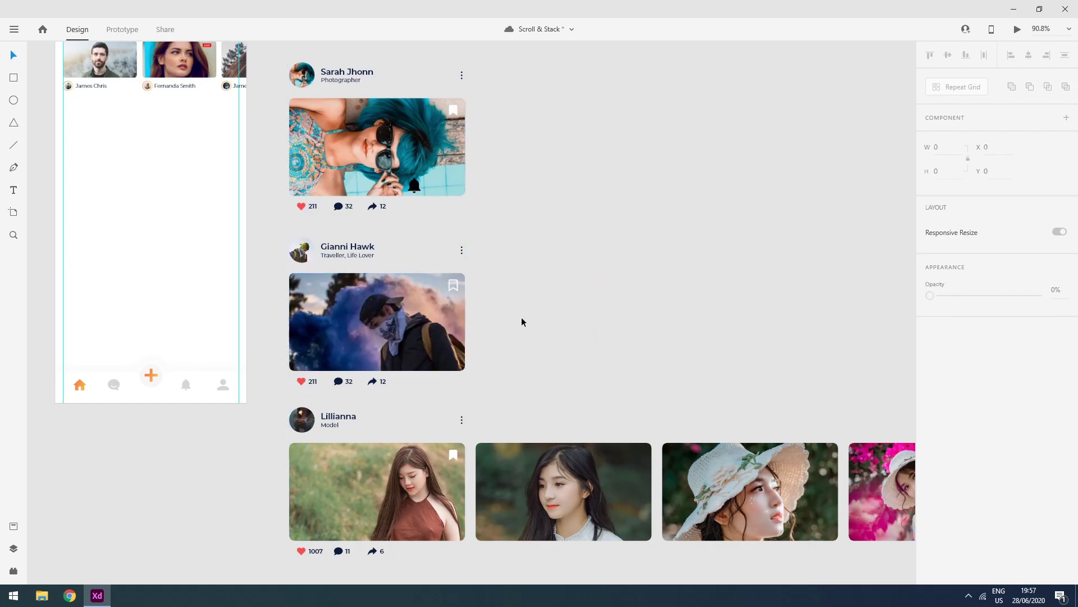
Line up Lillianna's images and make them a horizontal scroll showing one 345-wide photo
{"action": "scroll", "coordinate": [562, 309], "scroll_direction": "down", "scroll_amount": 3}
{"action": "left_click", "coordinate": [357, 356]}
{"action": "scroll", "coordinate": [732, 228], "scroll_direction": "right", "scroll_amount": 3}
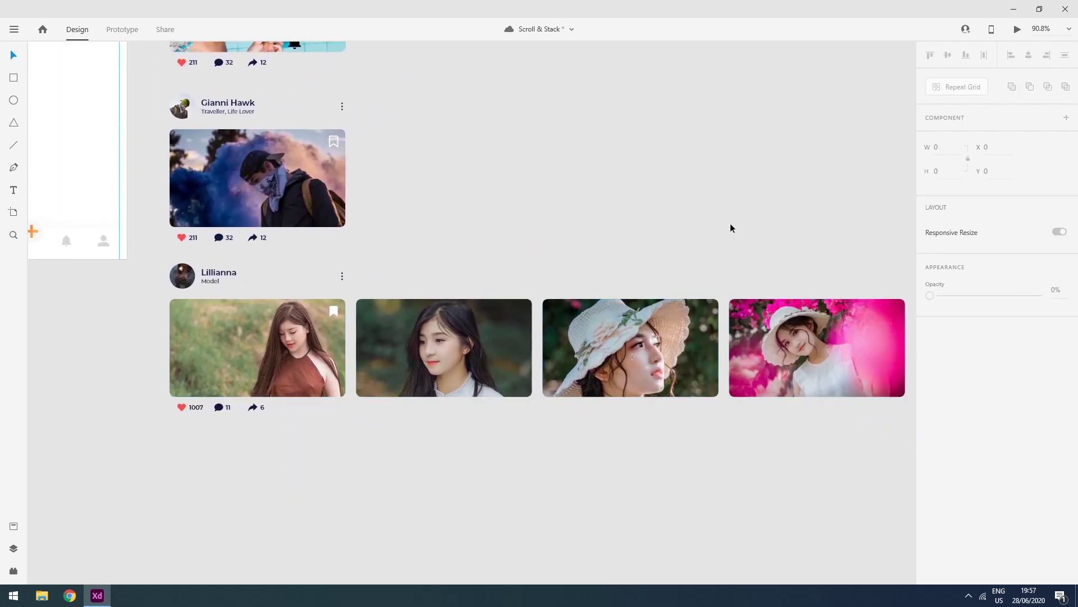
{"action": "left_click_drag", "start_coordinate": [615, 351], "coordinate": [597, 353]}
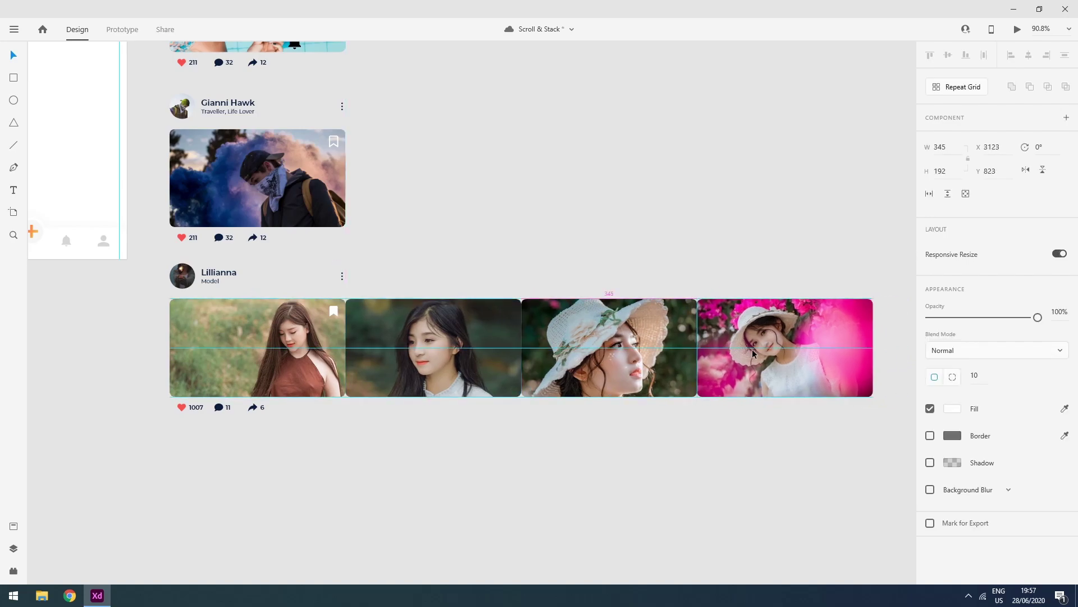
{"action": "left_click", "coordinate": [930, 193]}
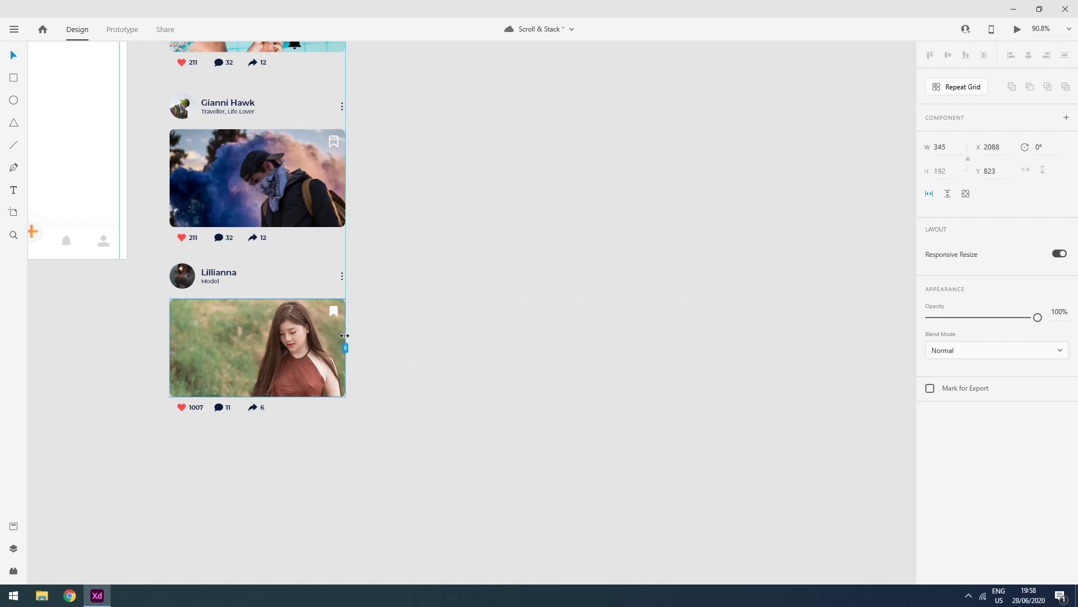
{"action": "left_click", "coordinate": [400, 320]}
{"action": "left_click_drag", "start_coordinate": [441, 198], "coordinate": [660, 272]}
{"action": "scroll", "coordinate": [660, 271], "scroll_direction": "down", "scroll_amount": 2}
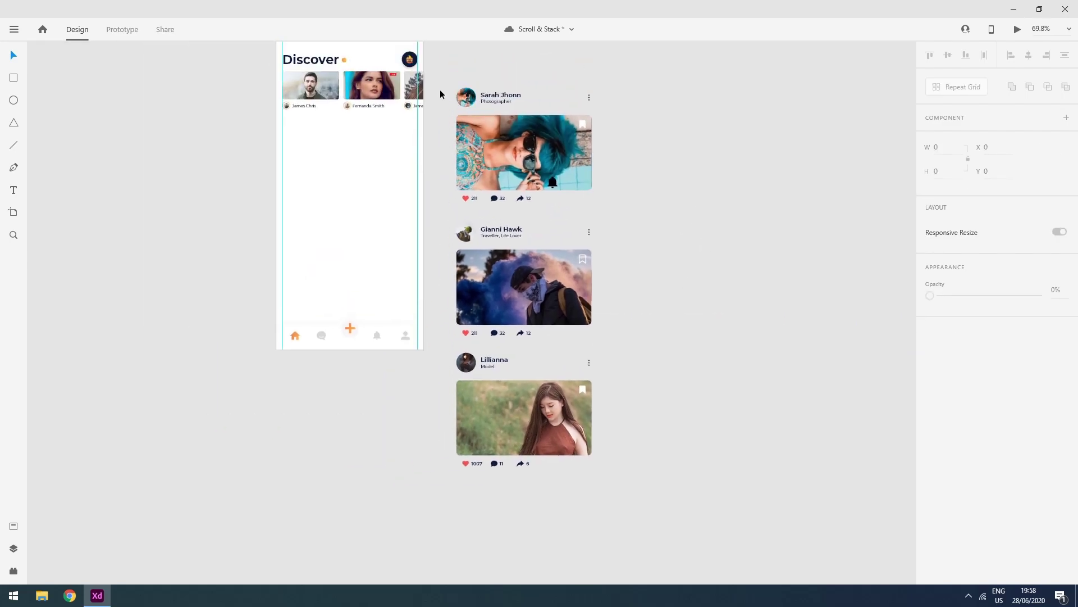
Move the three post cards onto the Discover artboard, behind the bottom navigation bar
{"action": "left_click_drag", "start_coordinate": [445, 87], "coordinate": [637, 481]}
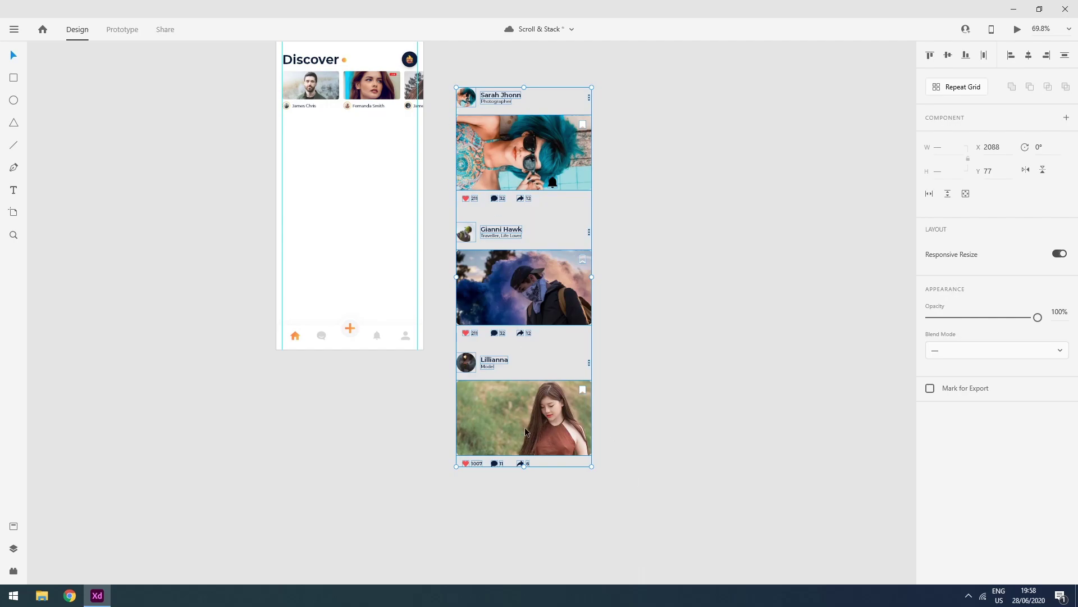
{"action": "left_click_drag", "start_coordinate": [528, 145], "coordinate": [381, 187]}
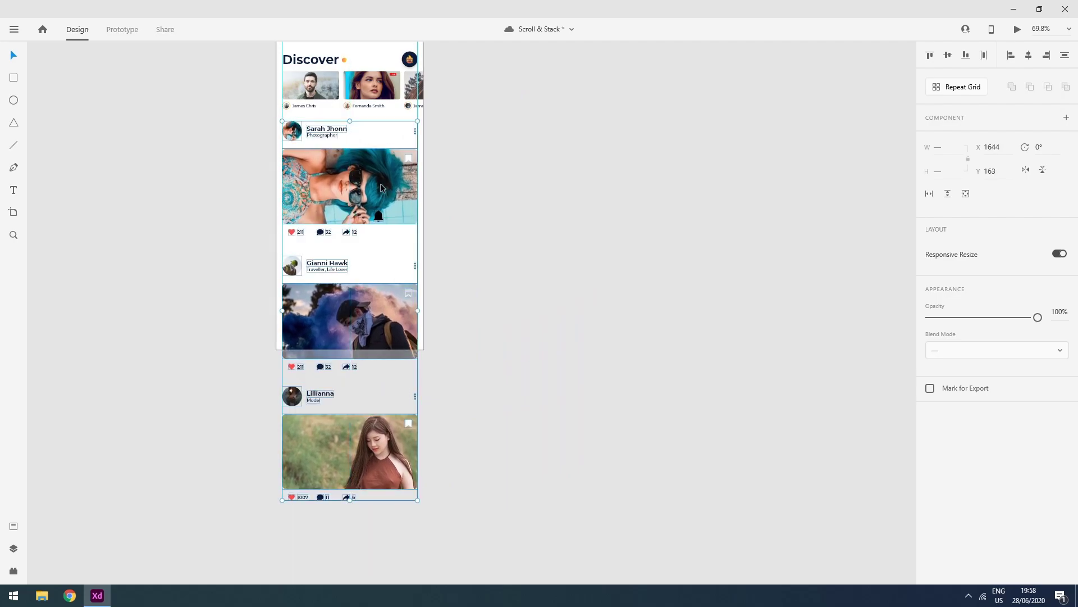
{"action": "key", "text": "ctrl+shift+["}
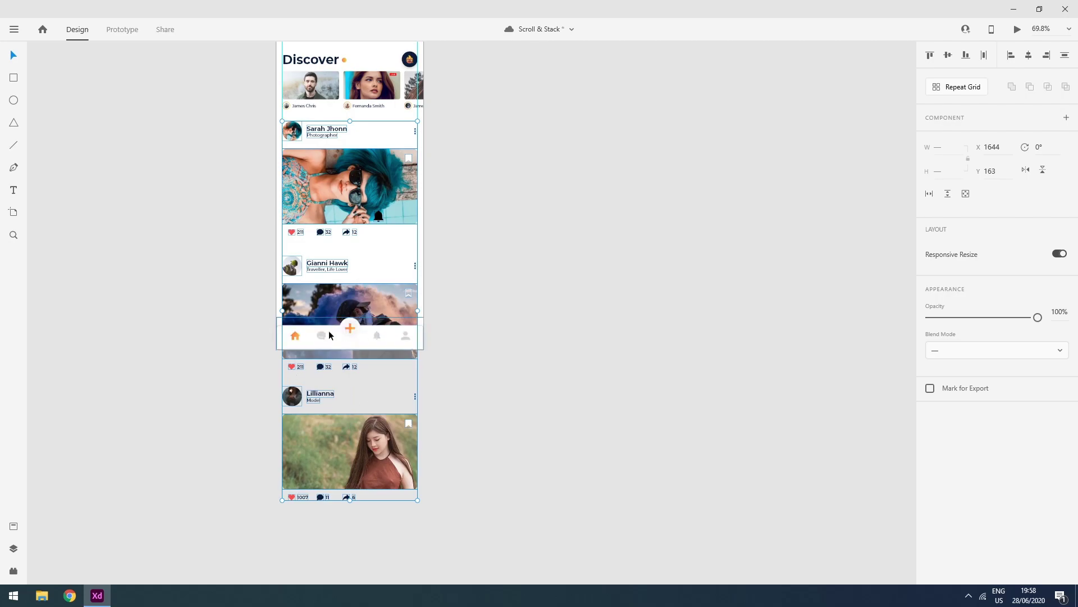
Make the post cards a vertical scroll group ending above the navigation bar
{"action": "scroll", "coordinate": [308, 335], "scroll_direction": "up", "scroll_amount": 3}
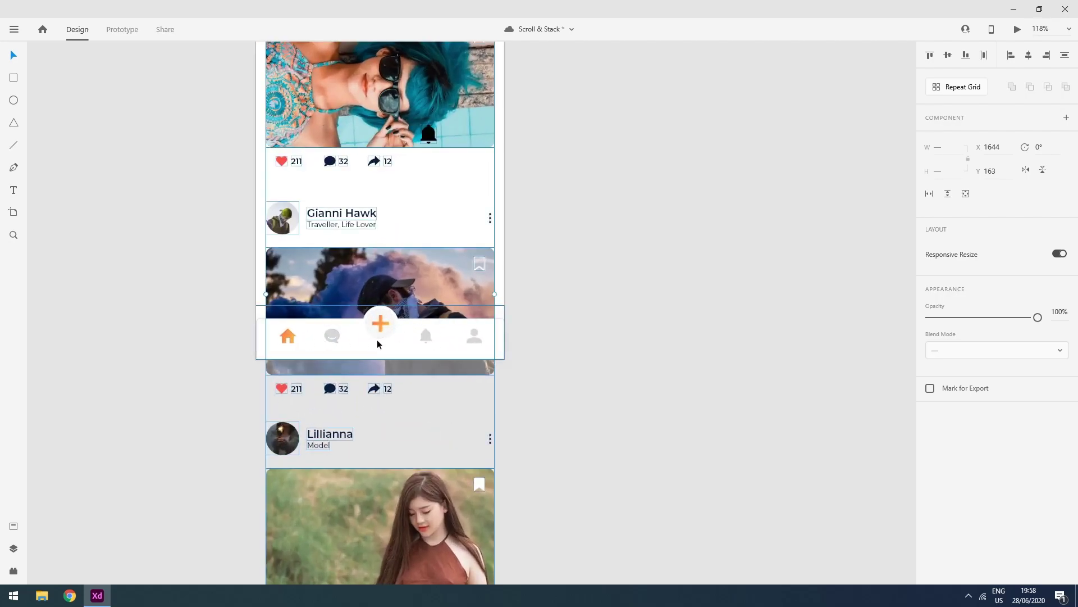
{"action": "scroll", "coordinate": [482, 378], "scroll_direction": "up", "scroll_amount": 5}
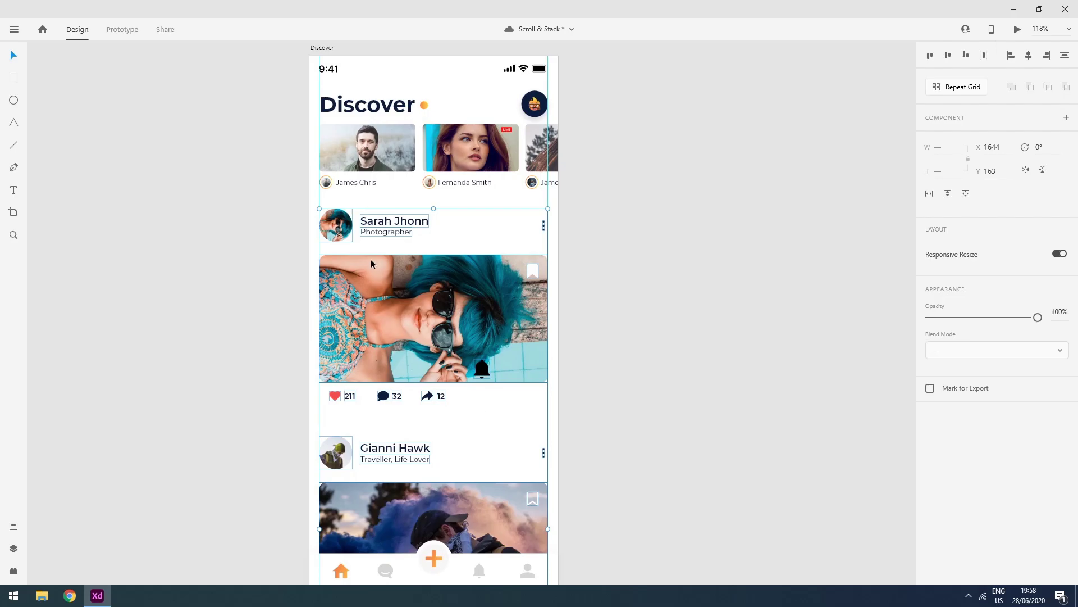
{"action": "left_click_drag", "start_coordinate": [560, 429], "coordinate": [559, 205]}
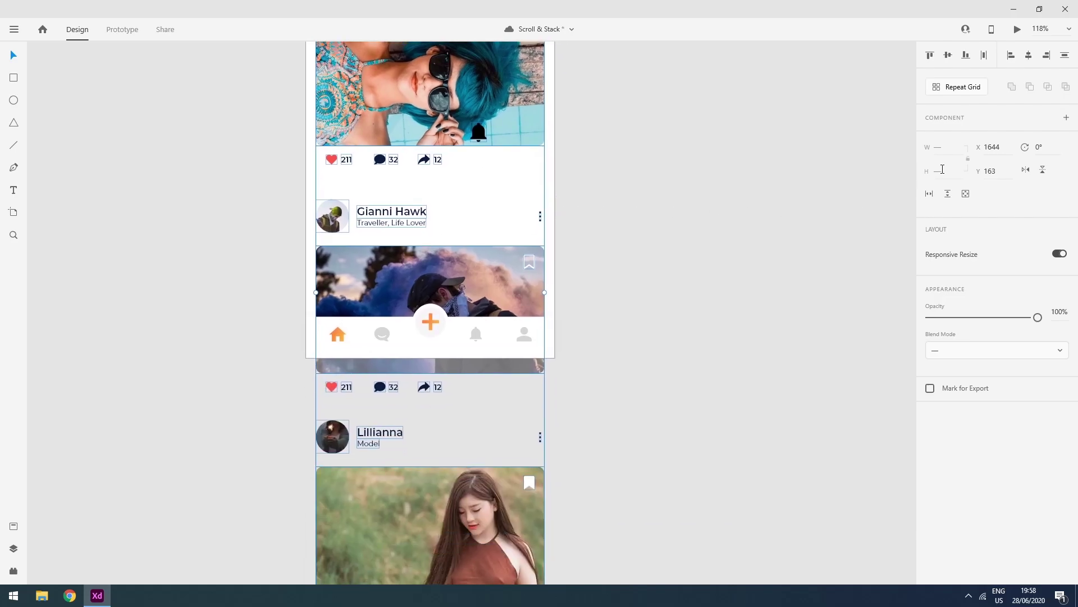
{"action": "left_click", "coordinate": [948, 194]}
{"action": "left_click_drag", "start_coordinate": [430, 357], "coordinate": [442, 336]}
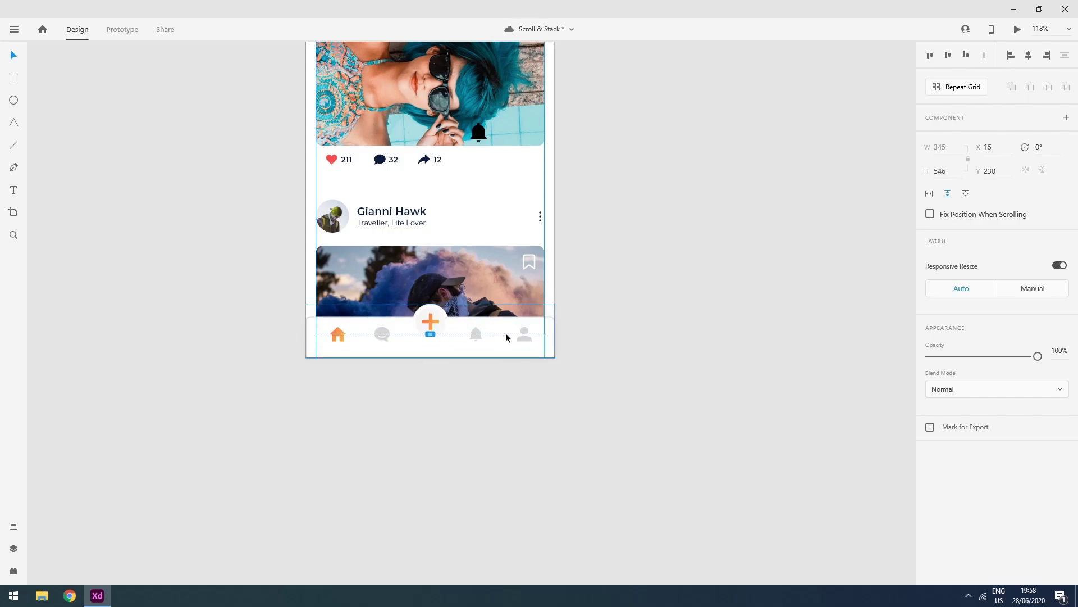
Nudge the post feed scroll group up 5 px, from Y 230 to Y 225
{"action": "left_click", "coordinate": [595, 318]}
{"action": "left_click_drag", "start_coordinate": [433, 292], "coordinate": [506, 375]}
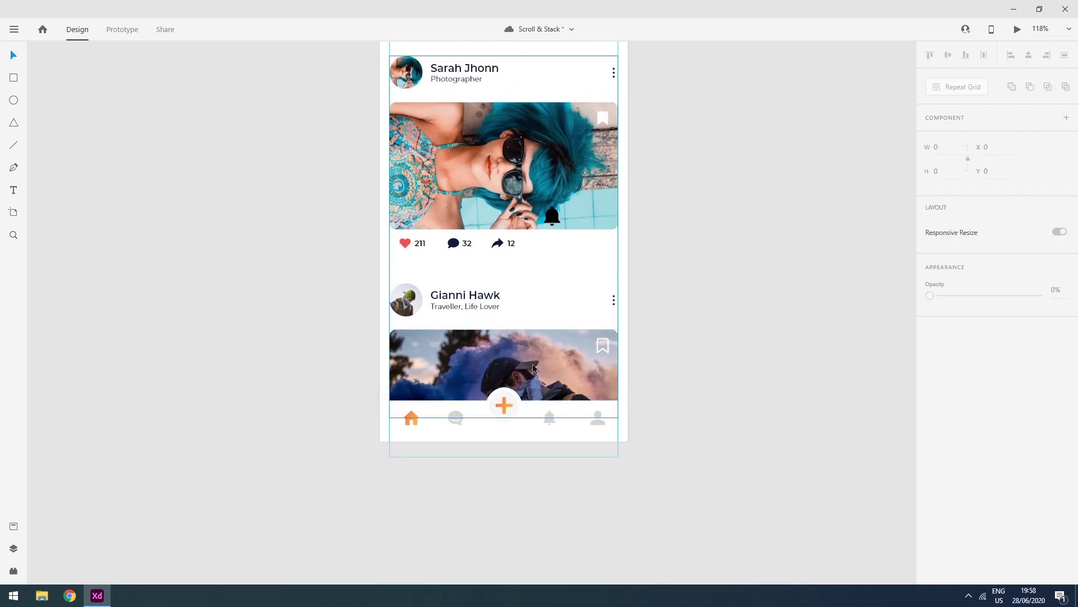
{"action": "left_click_drag", "start_coordinate": [676, 214], "coordinate": [655, 366]}
{"action": "left_click", "coordinate": [465, 219]}
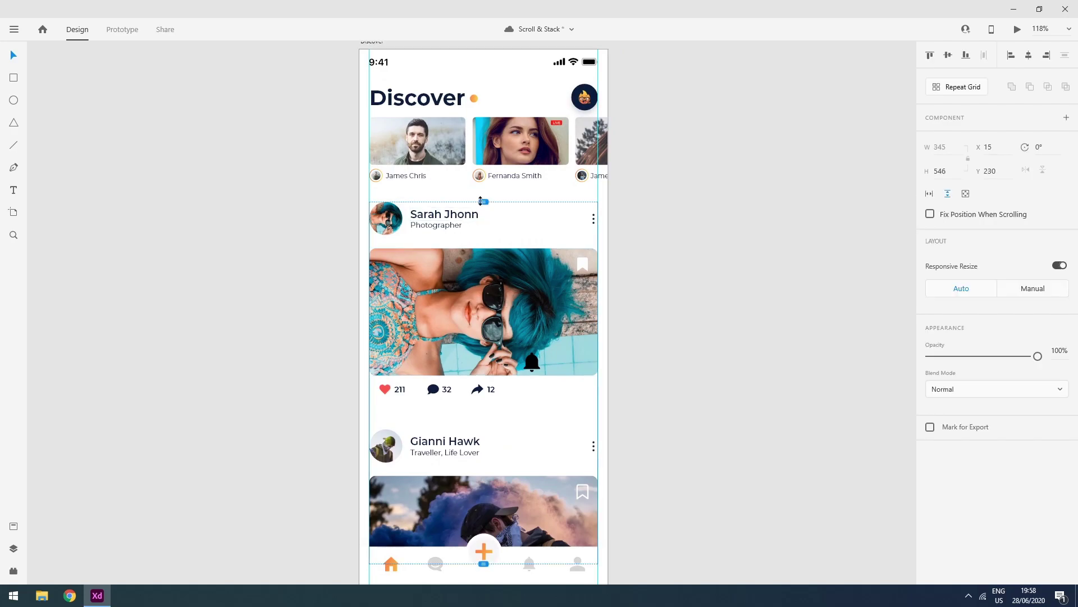
{"action": "key", "text": "Up"}
{"action": "key", "text": "Up"}
{"action": "key", "text": "Up"}
{"action": "key", "text": "Up"}
{"action": "key", "text": "Up"}
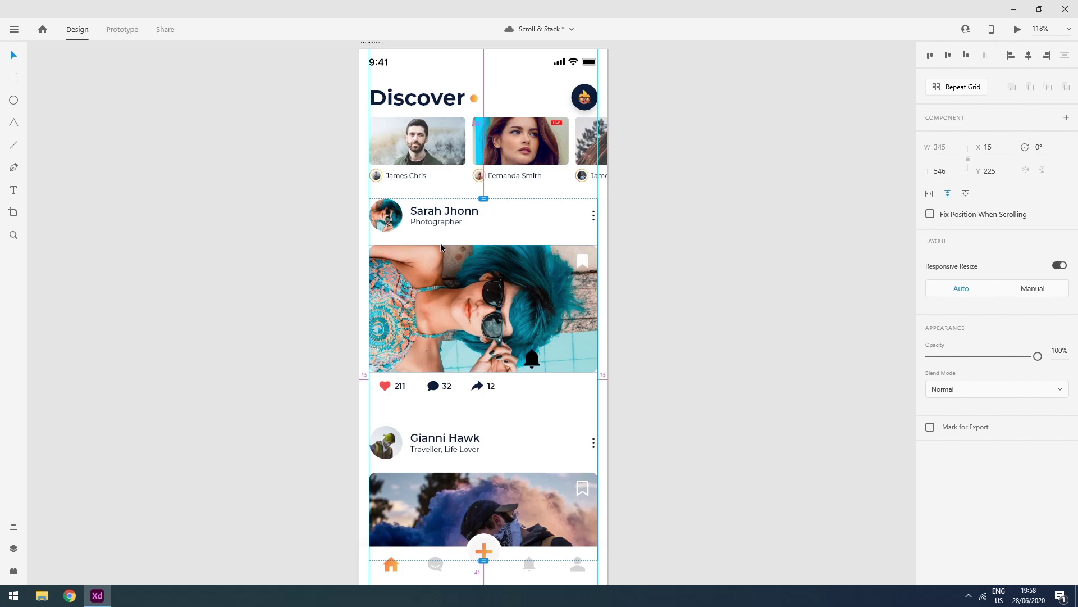
{"action": "scroll", "coordinate": [440, 243], "scroll_direction": "down", "scroll_amount": 3}
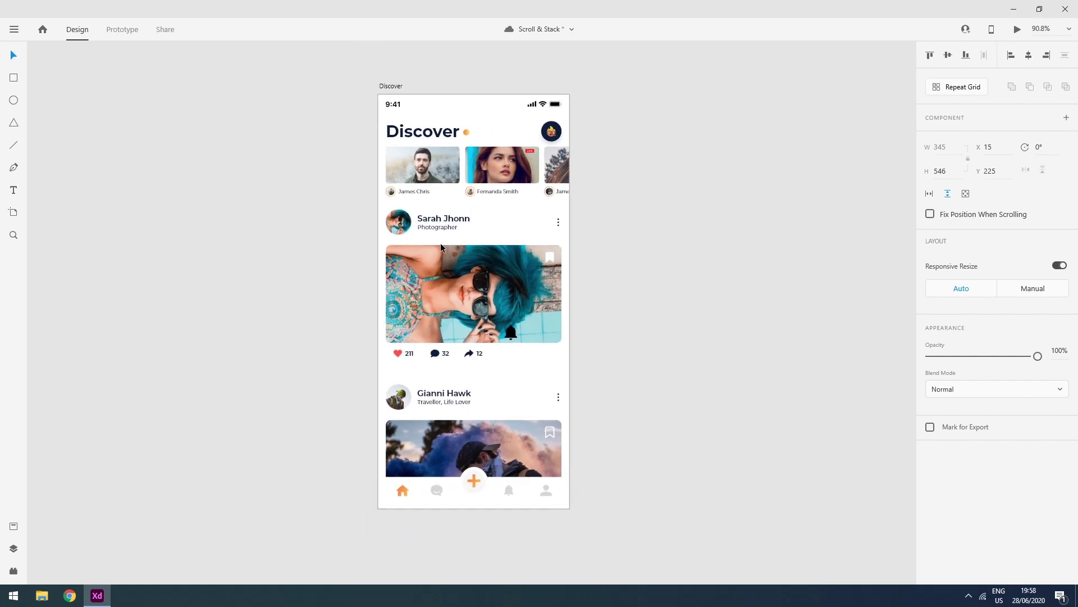
{"action": "left_click", "coordinate": [397, 88]}
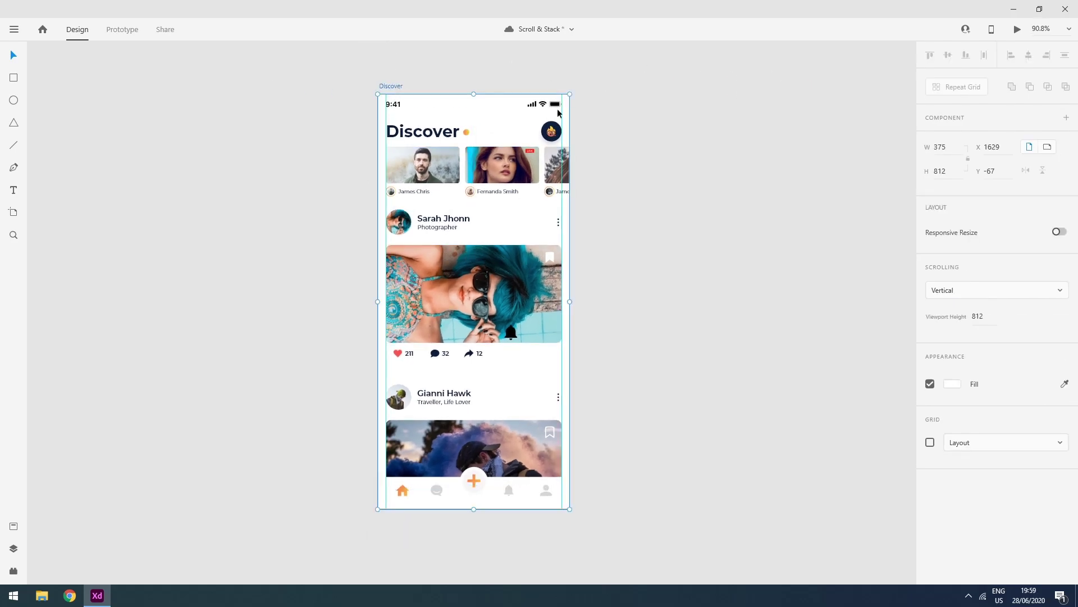
{"action": "key", "text": "ctrl+z"}
{"action": "left_click", "coordinate": [1017, 29]}
{"action": "scroll", "coordinate": [255, 353], "scroll_direction": "down", "scroll_amount": 4}
{"action": "scroll", "coordinate": [255, 352], "scroll_direction": "up", "scroll_amount": 1}
{"action": "scroll", "coordinate": [255, 481], "scroll_direction": "up", "scroll_amount": 3}
{"action": "scroll", "coordinate": [255, 482], "scroll_direction": "down", "scroll_amount": 3}
{"action": "scroll", "coordinate": [255, 481], "scroll_direction": "up", "scroll_amount": 3}
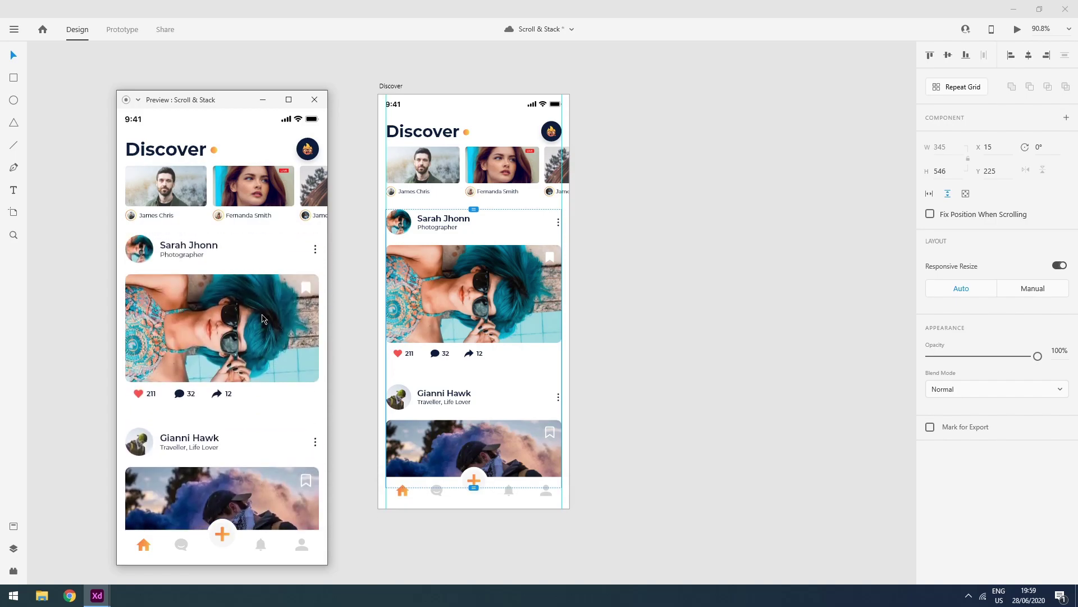
{"action": "scroll", "coordinate": [255, 482], "scroll_direction": "down", "scroll_amount": 3}
{"action": "scroll", "coordinate": [243, 455], "scroll_direction": "up", "scroll_amount": 3}
{"action": "scroll", "coordinate": [233, 354], "scroll_direction": "down", "scroll_amount": 3}
{"action": "scroll", "coordinate": [233, 354], "scroll_direction": "up", "scroll_amount": 2}
{"action": "scroll", "coordinate": [233, 353], "scroll_direction": "up", "scroll_amount": 1}
{"action": "left_click", "coordinate": [315, 100]}
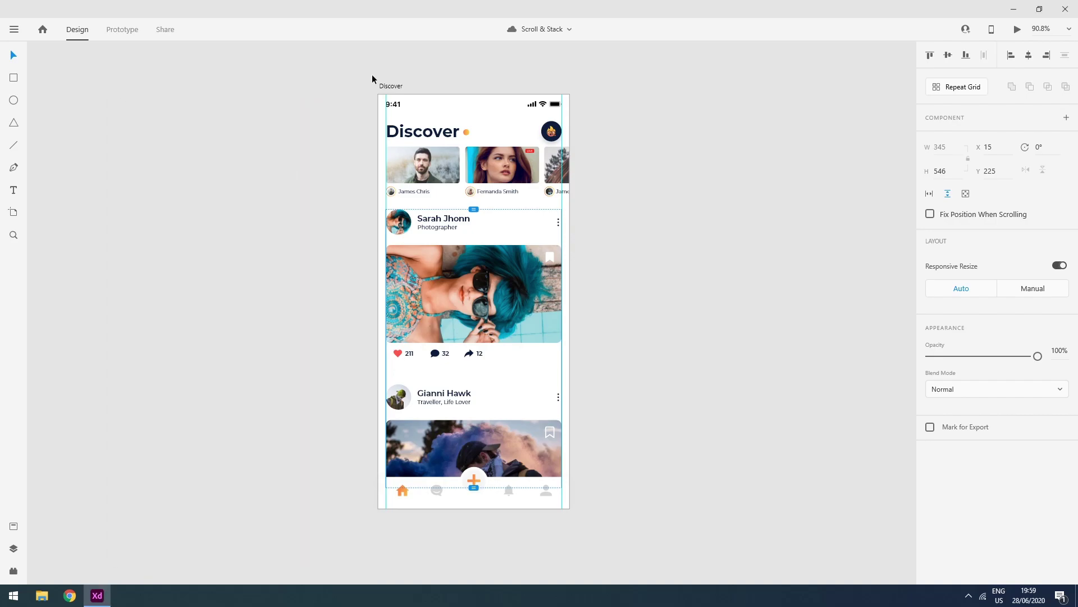
Generate an anyone-with-link Design Review share link for the Scroll & Stack document
{"action": "left_click", "coordinate": [394, 87]}
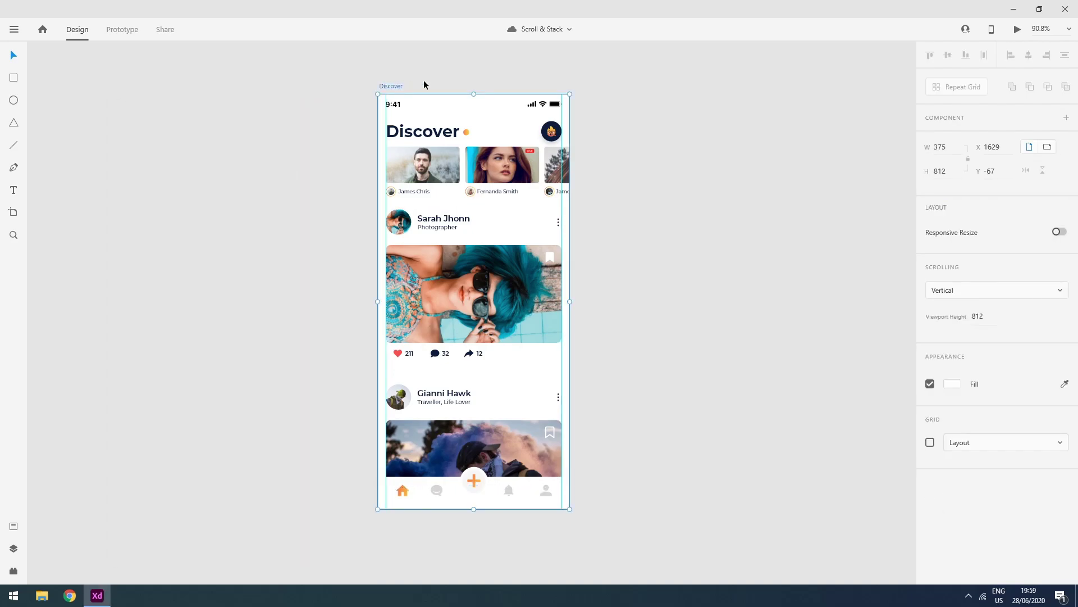
{"action": "left_click", "coordinate": [164, 31]}
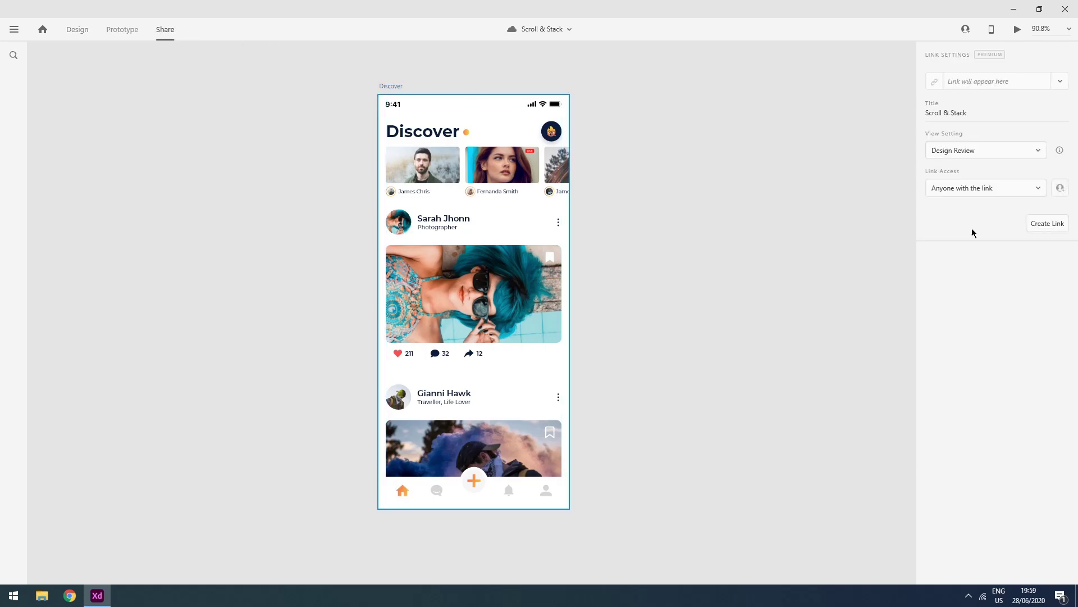
{"action": "left_click", "coordinate": [1048, 224]}
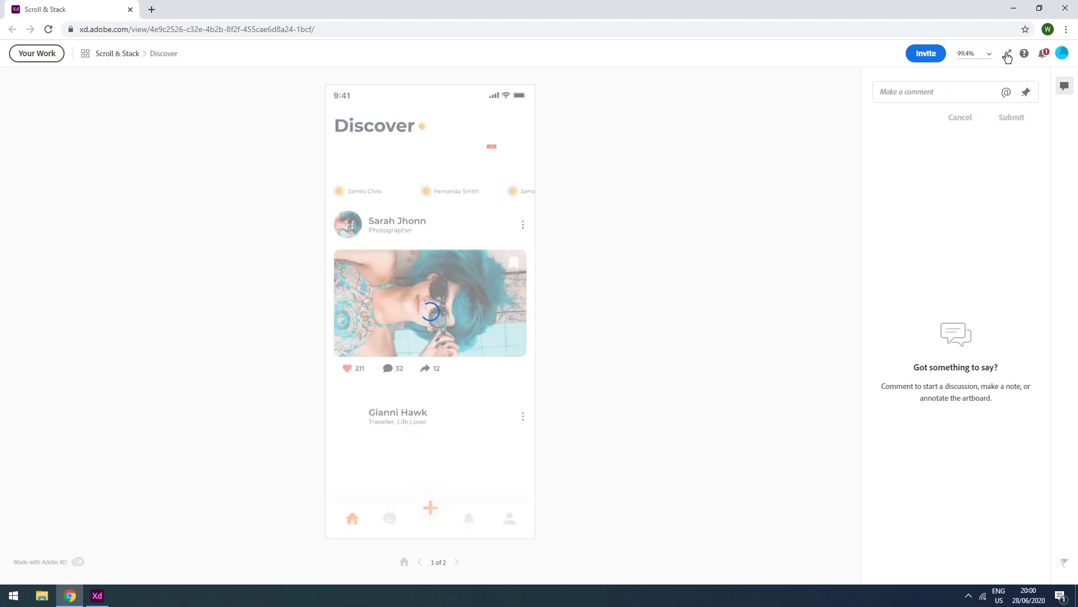
View the shared Discover screen fullscreen and scroll the story row and feed down to Lillianna's post
{"action": "left_click", "coordinate": [1009, 55]}
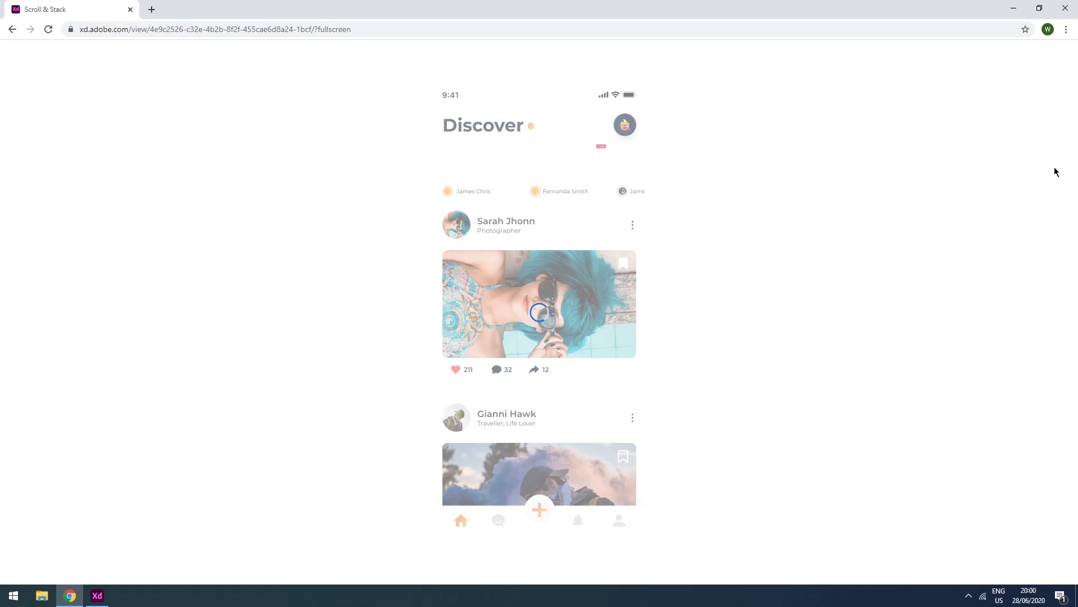
{"action": "scroll", "coordinate": [589, 337], "scroll_direction": "down", "scroll_amount": 4}
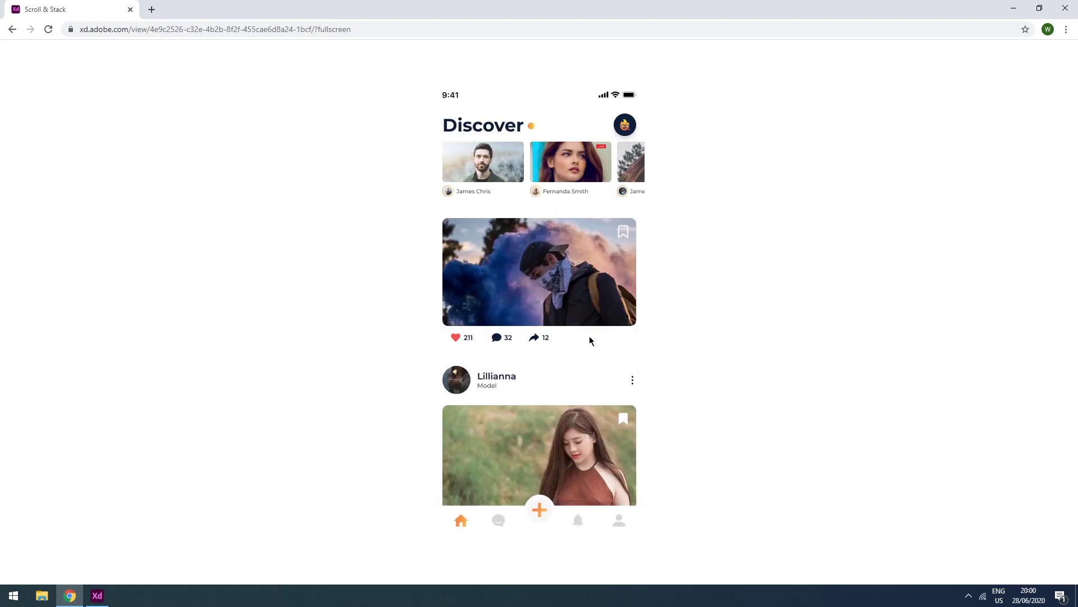
{"action": "scroll", "coordinate": [589, 340], "scroll_direction": "up", "scroll_amount": 4}
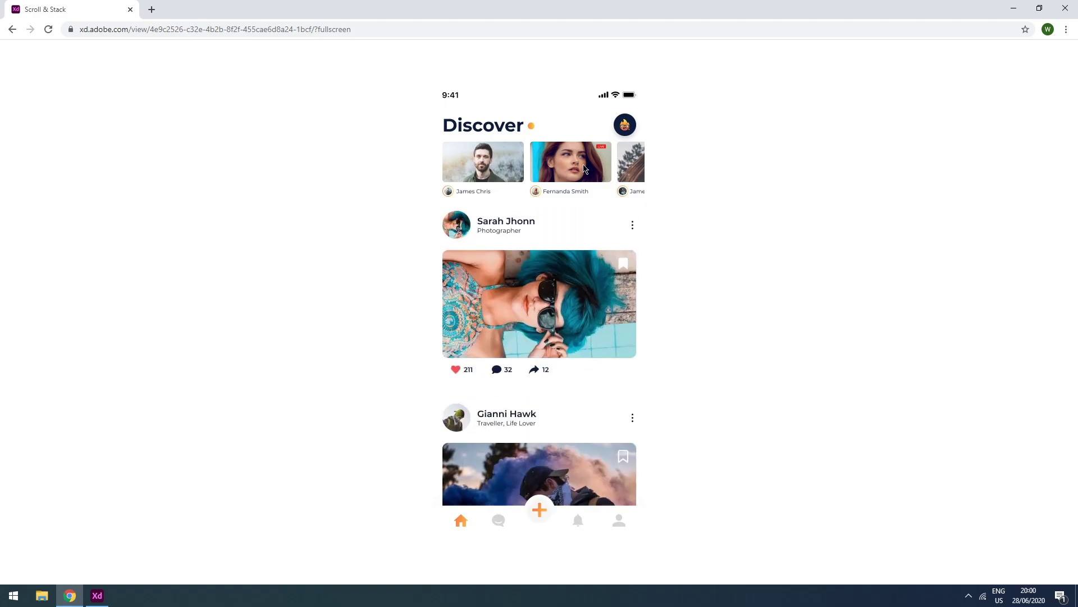
{"action": "scroll", "coordinate": [584, 169], "scroll_direction": "right", "scroll_amount": 3}
{"action": "scroll", "coordinate": [584, 168], "scroll_direction": "left", "scroll_amount": 3}
{"action": "scroll", "coordinate": [584, 168], "scroll_direction": "right", "scroll_amount": 2}
{"action": "scroll", "coordinate": [584, 169], "scroll_direction": "left", "scroll_amount": 2}
{"action": "scroll", "coordinate": [614, 401], "scroll_direction": "down", "scroll_amount": 1}
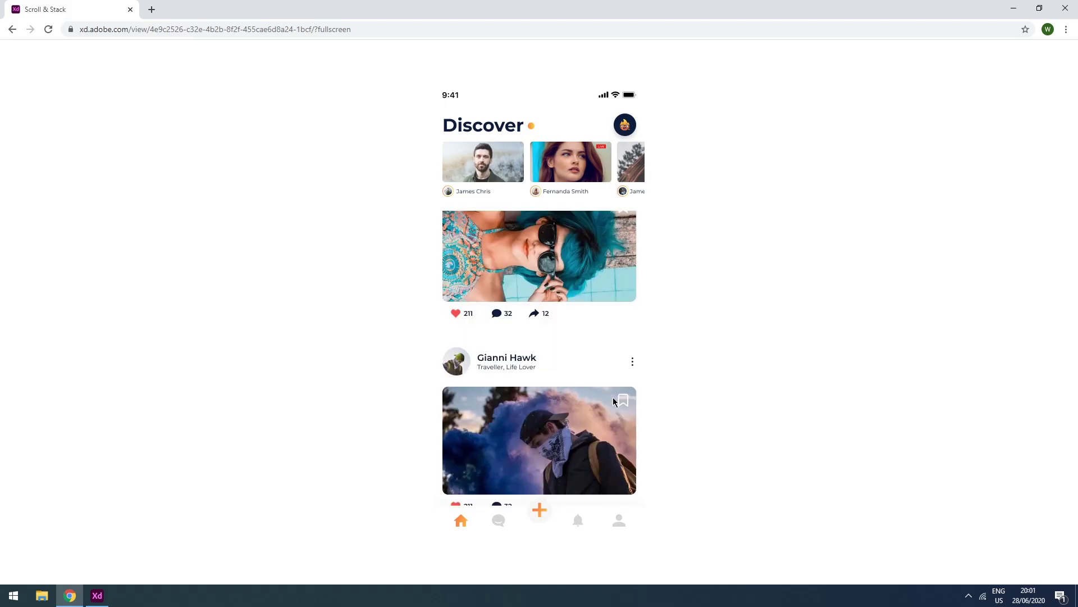
{"action": "scroll", "coordinate": [614, 401], "scroll_direction": "down", "scroll_amount": 3}
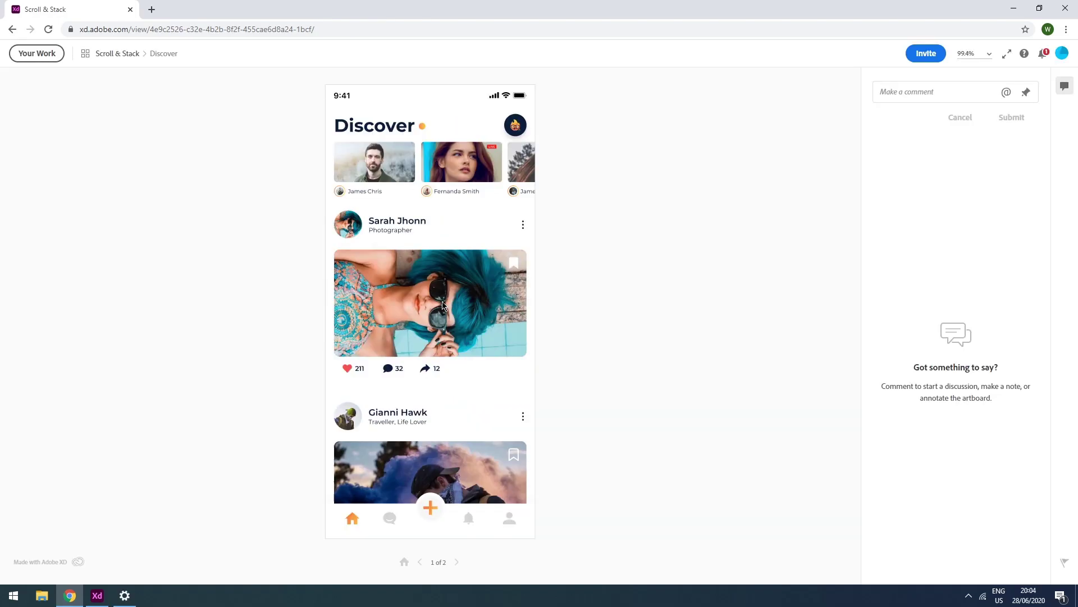
{"action": "scroll", "coordinate": [442, 306], "scroll_direction": "right", "scroll_amount": 3}
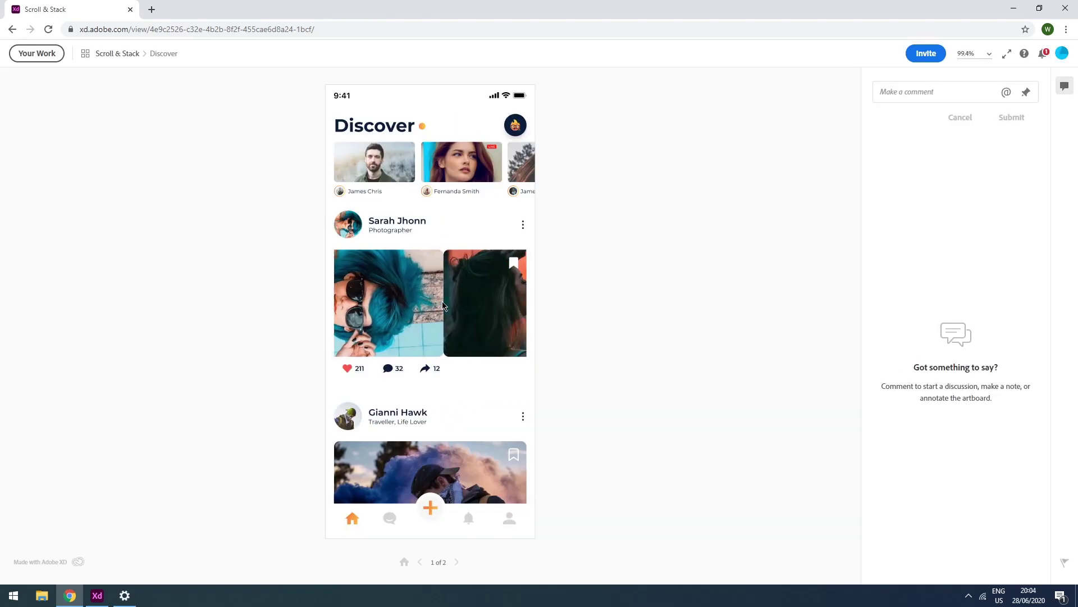
{"action": "scroll", "coordinate": [442, 306], "scroll_direction": "right", "scroll_amount": 5}
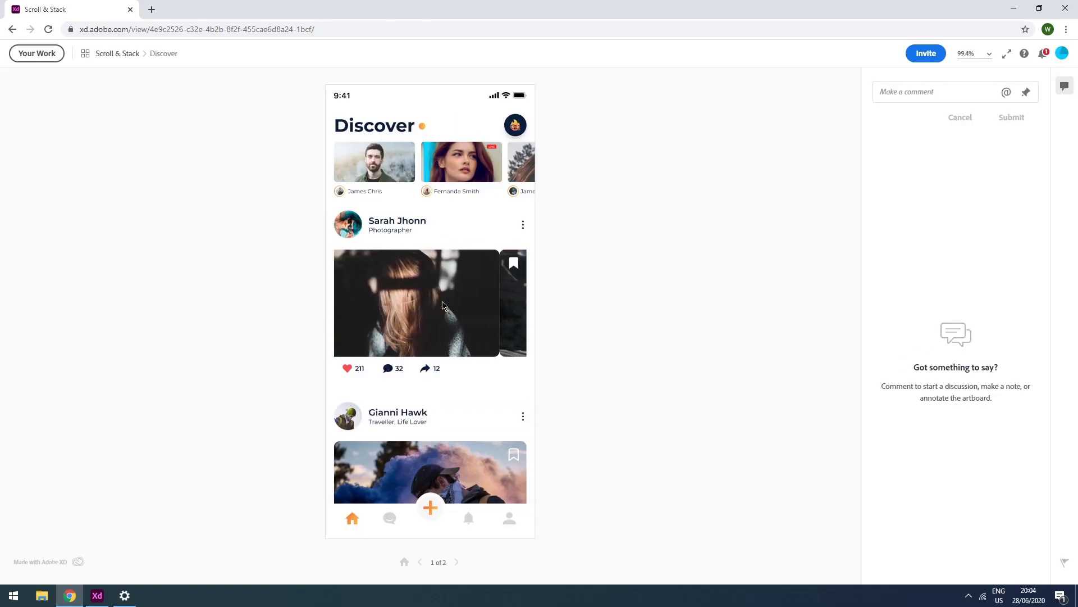
{"action": "scroll", "coordinate": [443, 306], "scroll_direction": "right", "scroll_amount": 5}
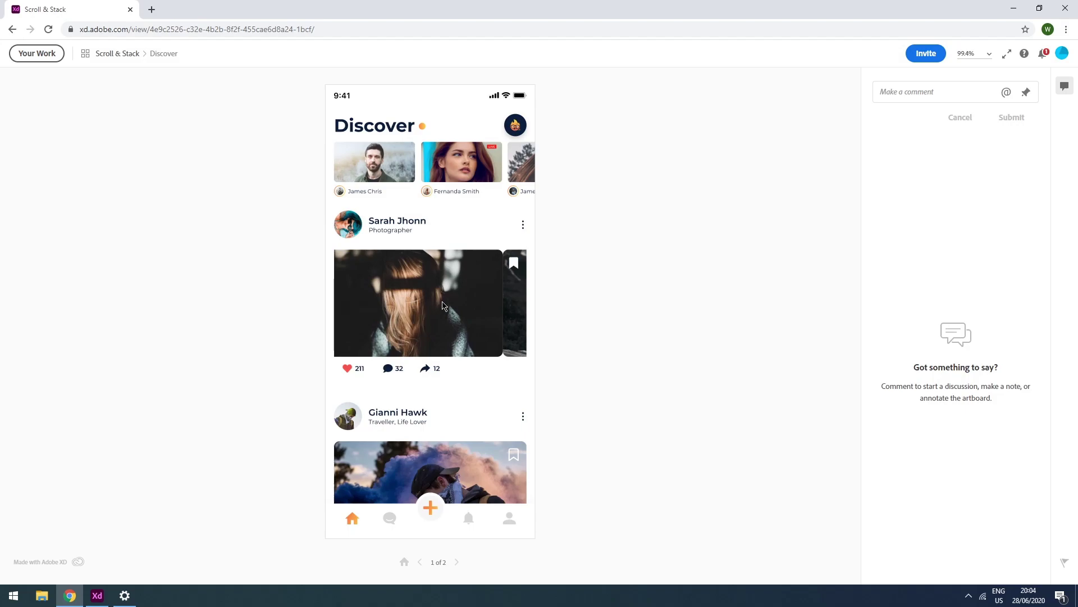
{"action": "scroll", "coordinate": [466, 393], "scroll_direction": "down", "scroll_amount": 4}
{"action": "scroll", "coordinate": [461, 428], "scroll_direction": "right", "scroll_amount": 5}
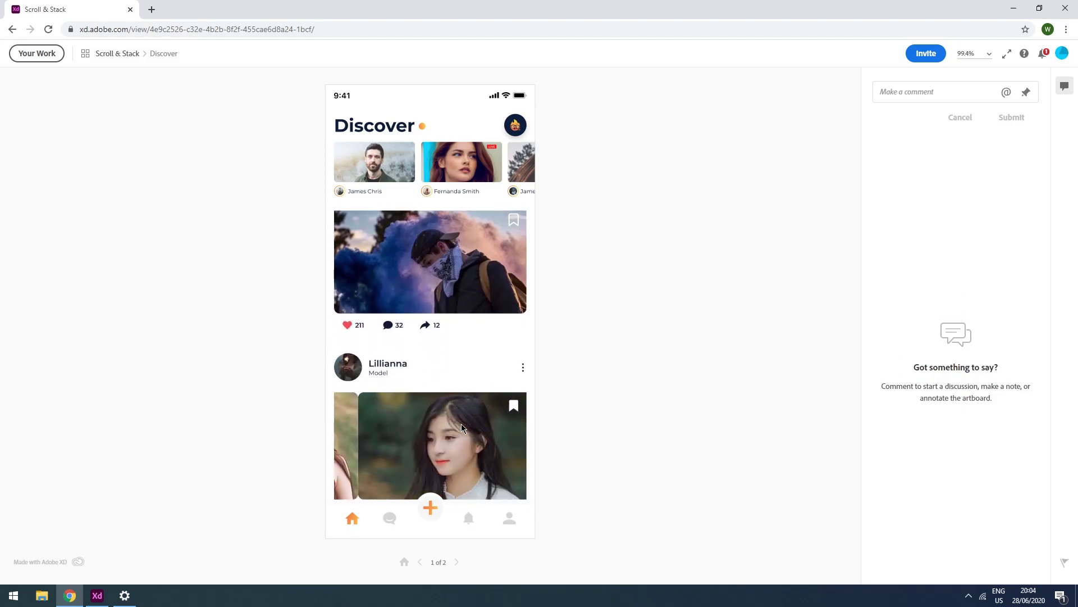
{"action": "scroll", "coordinate": [461, 428], "scroll_direction": "right", "scroll_amount": 5}
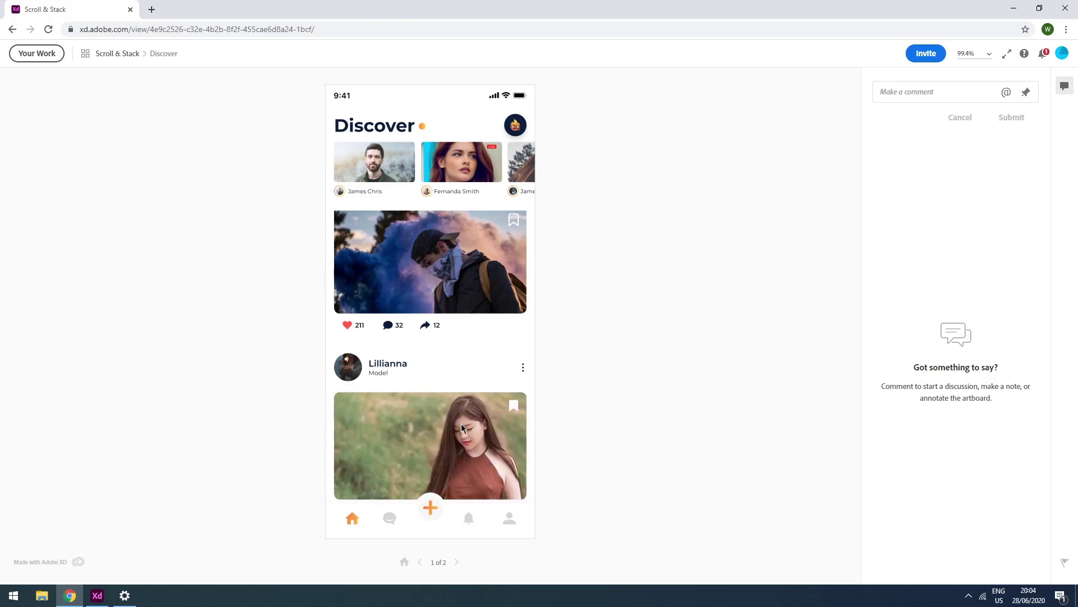
{"action": "scroll", "coordinate": [462, 424], "scroll_direction": "up", "scroll_amount": 4}
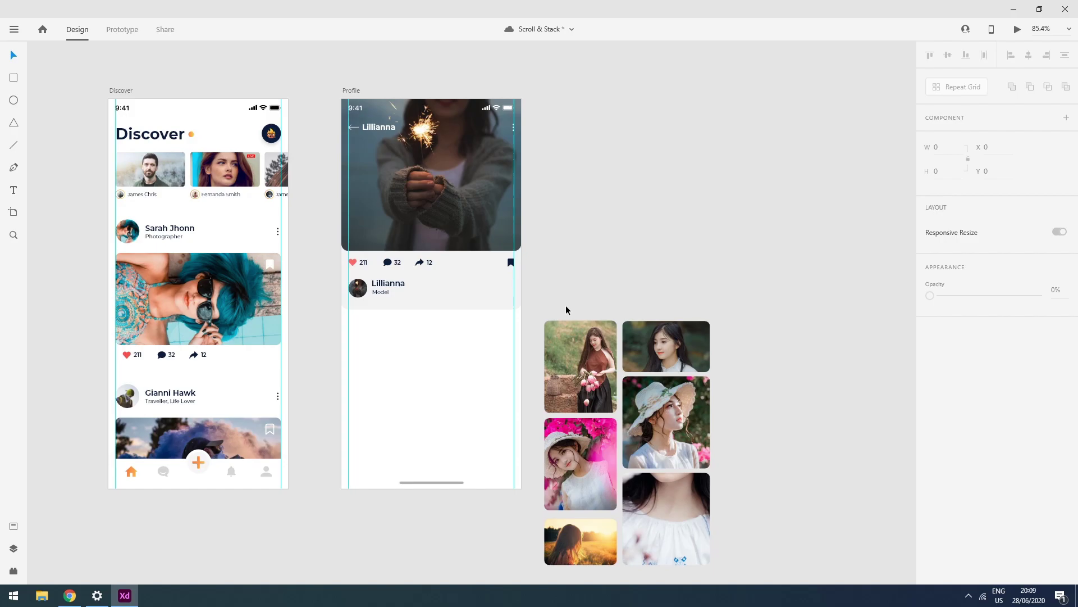
Save, then place the photo grid in Profile as a vertical scroll cropped to 345×363 at Y 449
{"action": "key", "text": "ctrl+s"}
{"action": "left_click_drag", "start_coordinate": [555, 303], "coordinate": [740, 551]}
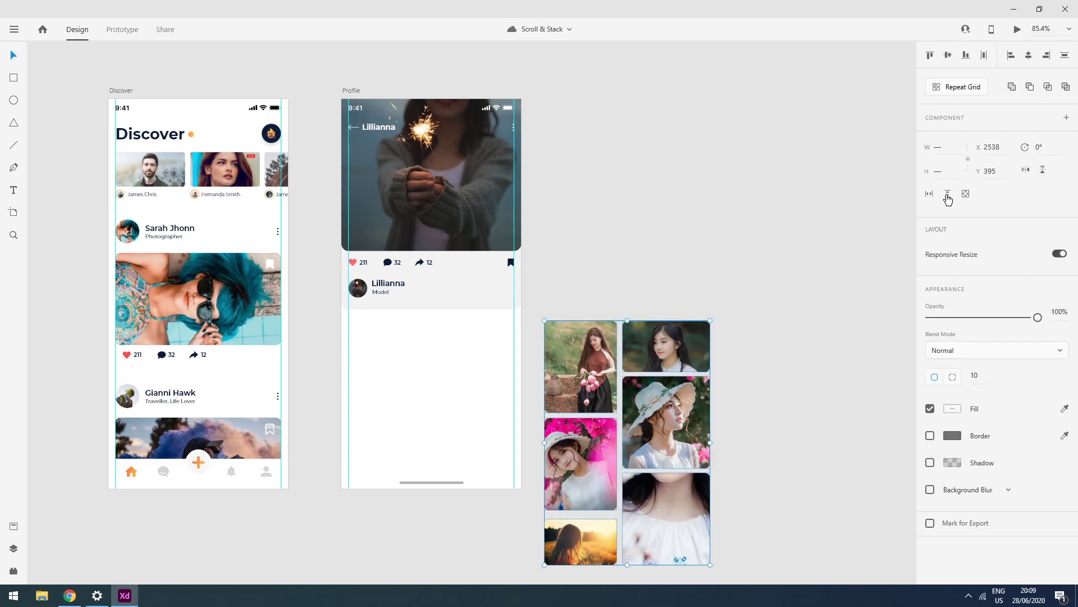
{"action": "left_click", "coordinate": [948, 195]}
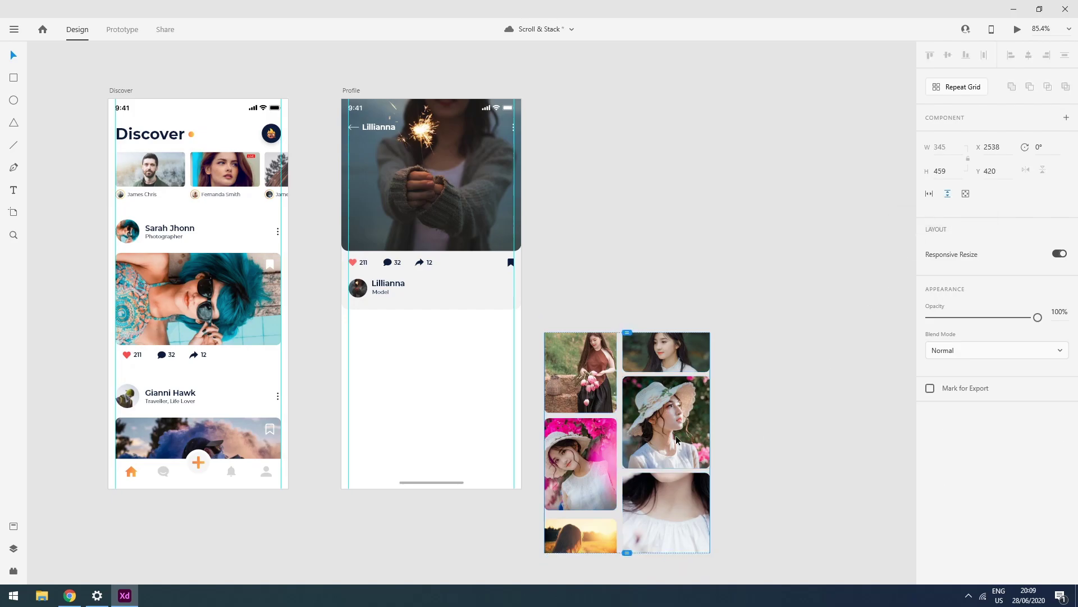
{"action": "left_click_drag", "start_coordinate": [675, 360], "coordinate": [434, 314]}
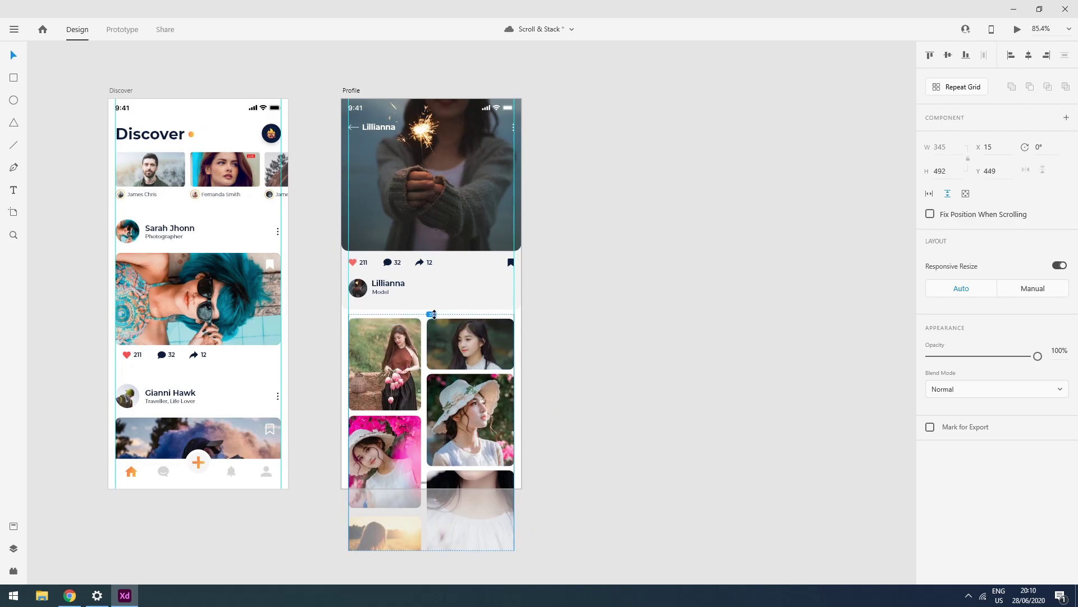
{"action": "scroll", "coordinate": [570, 404], "scroll_direction": "down", "scroll_amount": 3}
{"action": "left_click_drag", "start_coordinate": [439, 443], "coordinate": [448, 382]}
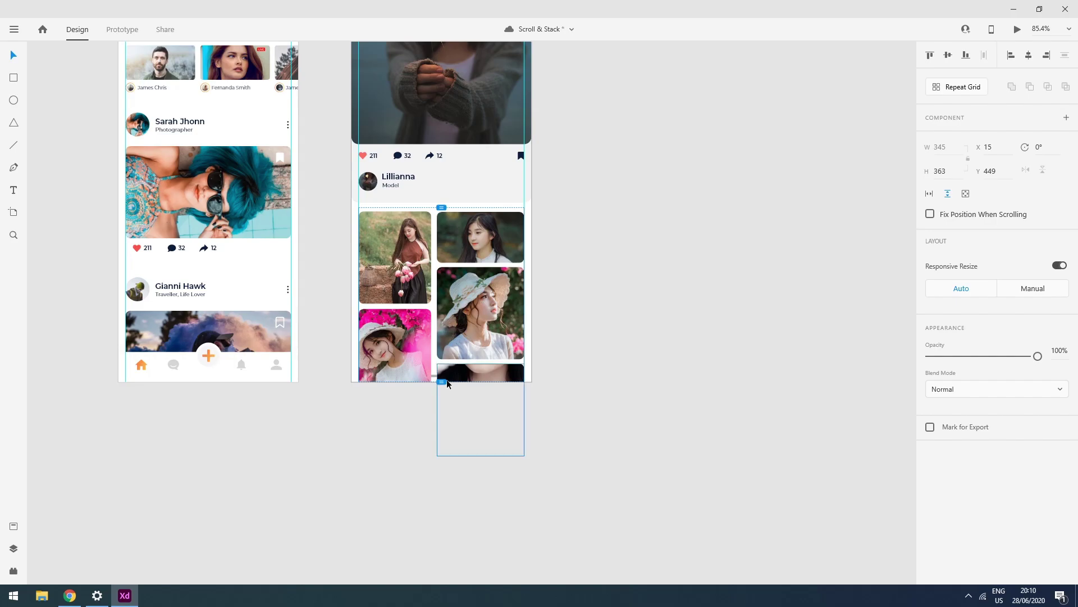
Widen the gap above the photo grid on the Profile screen
{"action": "left_click", "coordinate": [588, 223]}
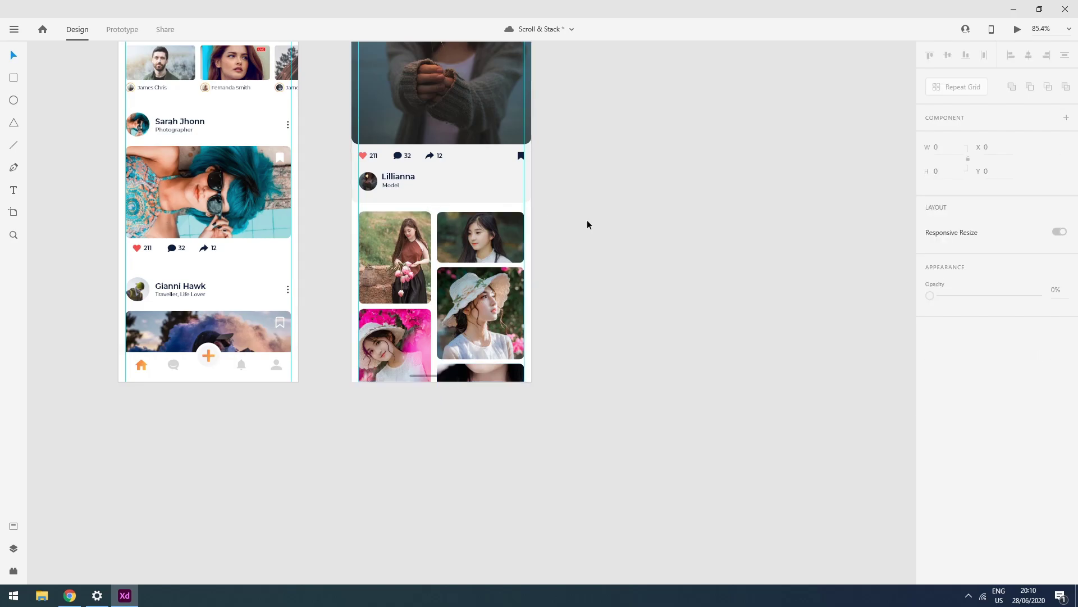
{"action": "left_click", "coordinate": [433, 231]}
{"action": "scroll", "coordinate": [425, 217], "scroll_direction": "up", "scroll_amount": 3}
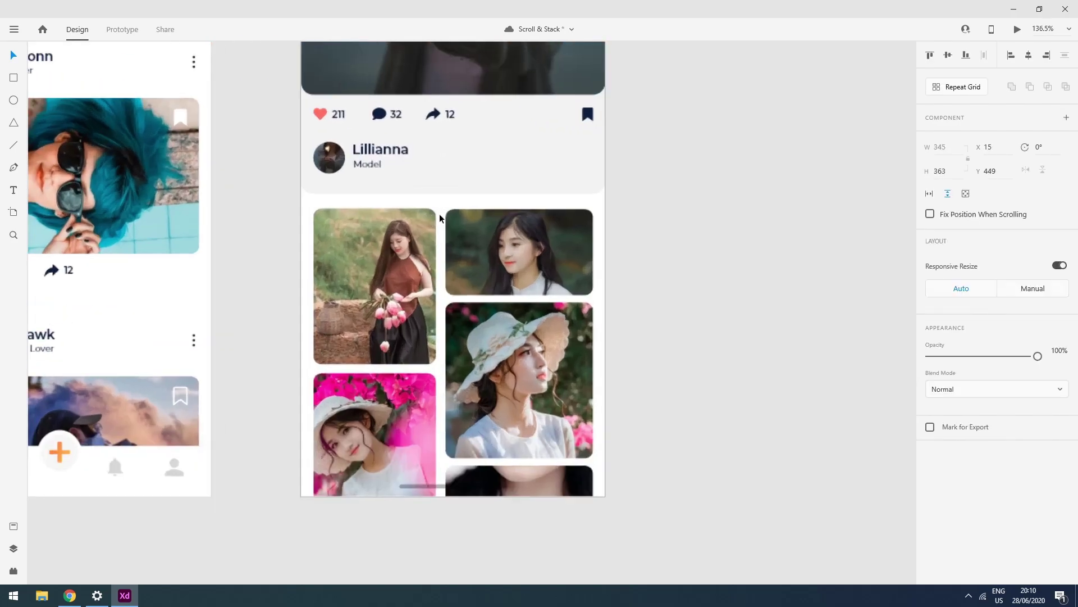
{"action": "left_click_drag", "start_coordinate": [452, 201], "coordinate": [453, 229]}
{"action": "scroll", "coordinate": [453, 229], "scroll_direction": "up", "scroll_amount": 1}
{"action": "scroll", "coordinate": [453, 229], "scroll_direction": "left", "scroll_amount": 2}
Paste the Discover heading into Profile and retitle it 'Gallery'
{"action": "left_click", "coordinate": [490, 205]}
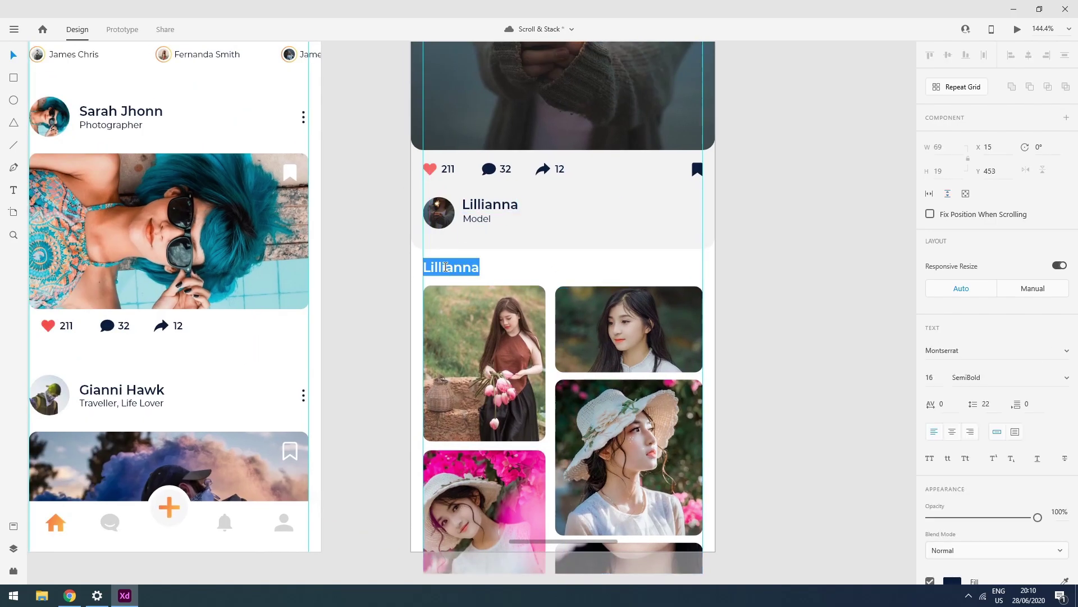
{"action": "scroll", "coordinate": [516, 269], "scroll_direction": "down", "scroll_amount": 4}
{"action": "type", "text": "Discover"}
{"action": "double_click", "coordinate": [515, 274]}
{"action": "type", "text": "Gallery"}
{"action": "key", "text": "Escape"}
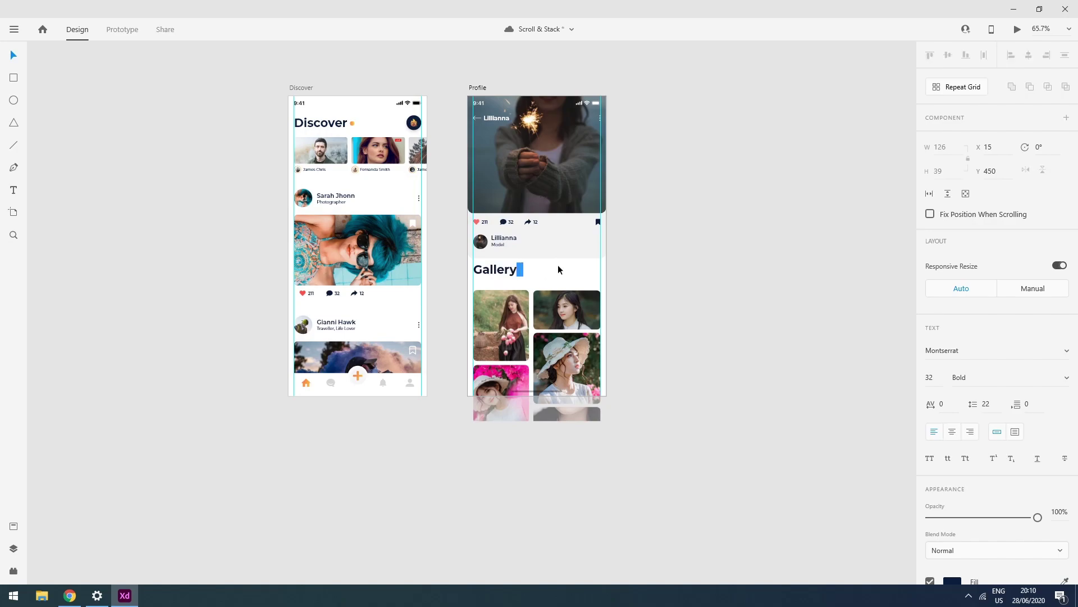
Move the photo grid down beneath the heading to Y 536, then enter Prototype mode
{"action": "left_click", "coordinate": [551, 302]}
{"action": "left_click_drag", "start_coordinate": [551, 302], "coordinate": [507, 284]}
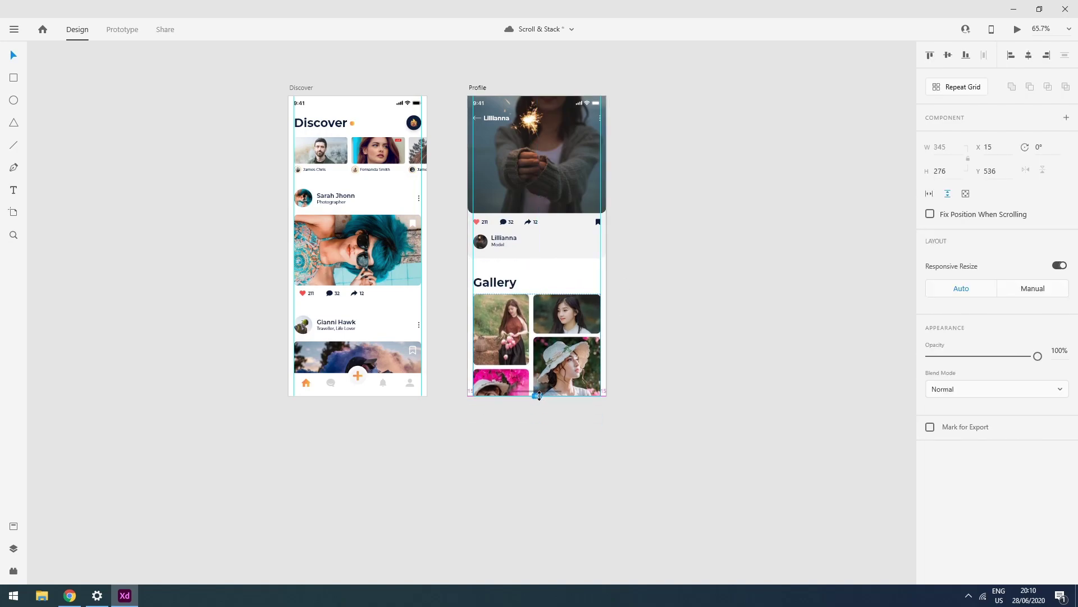
{"action": "left_click", "coordinate": [727, 396]}
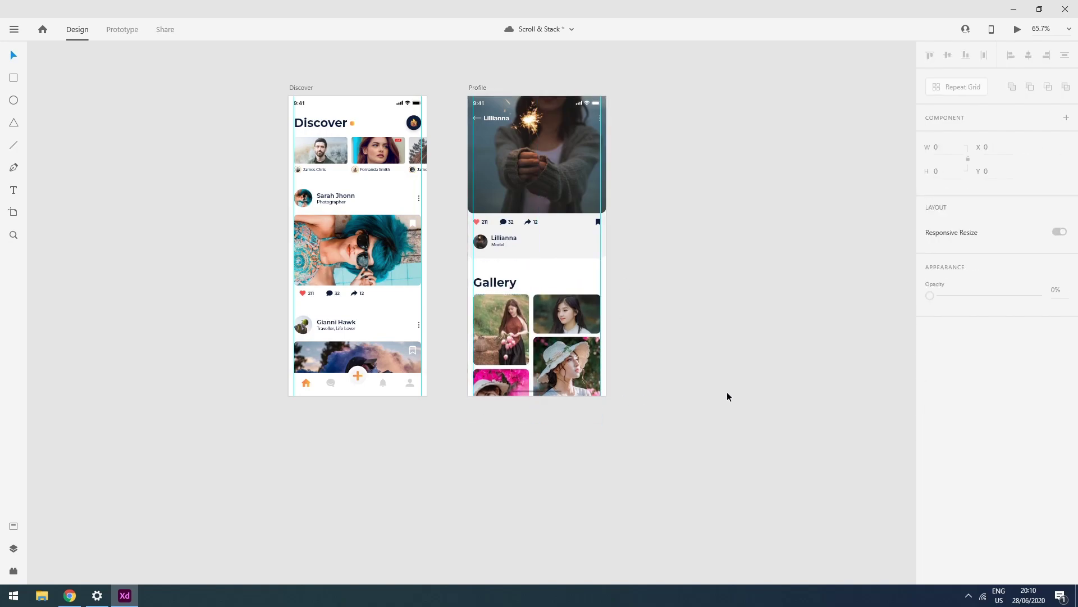
{"action": "left_click", "coordinate": [593, 331]}
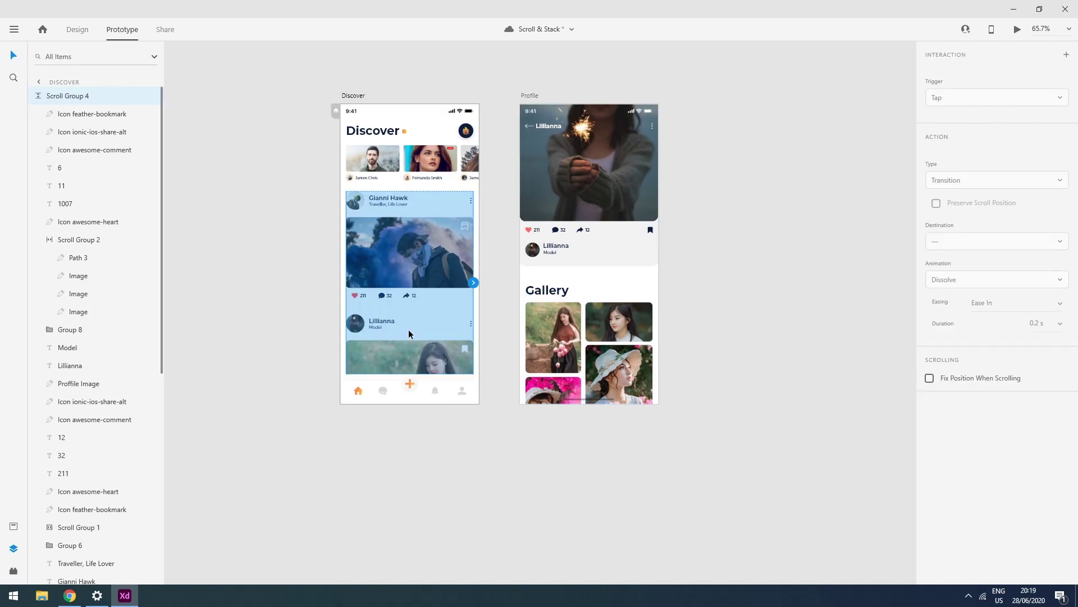
Save, then wire Lillianna's name text in the feed to the Profile screen
{"action": "key", "text": "ctrl+s"}
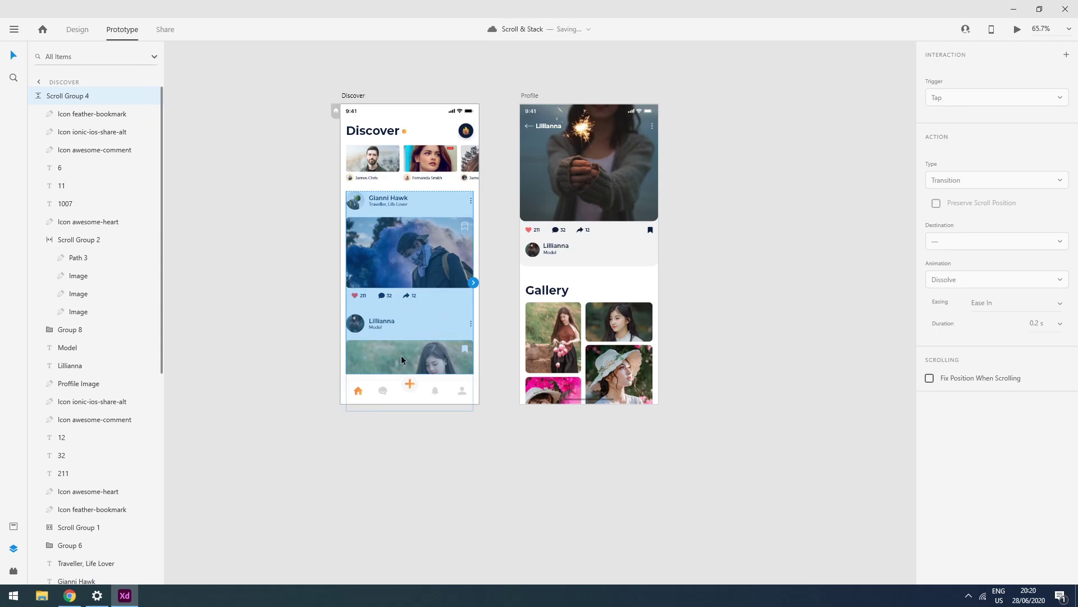
{"action": "double_click", "coordinate": [393, 353]}
{"action": "left_click", "coordinate": [355, 325]}
{"action": "left_click", "coordinate": [377, 325]}
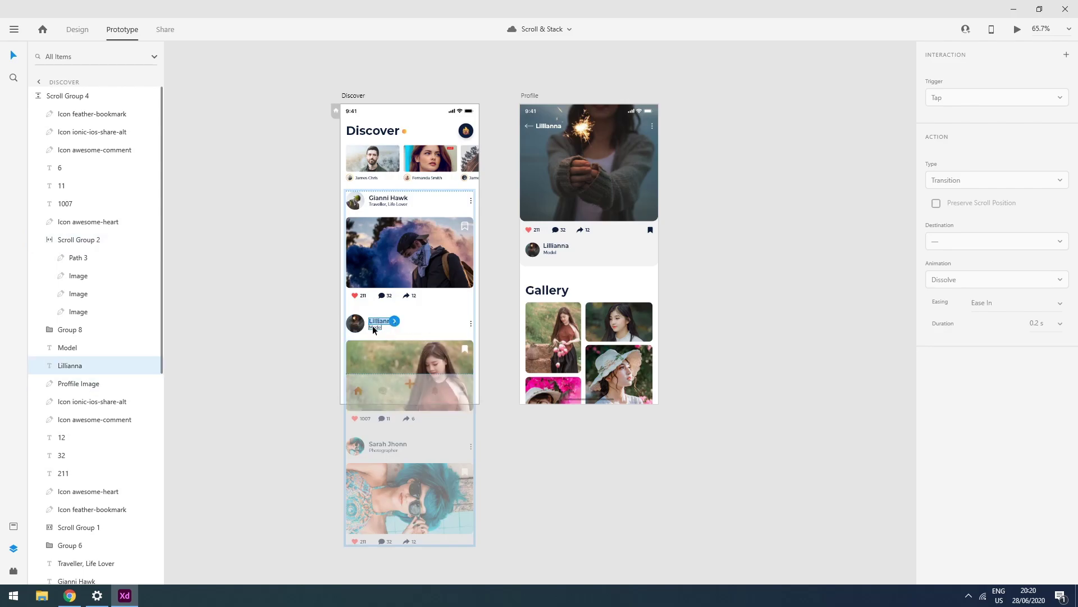
{"action": "left_click_drag", "start_coordinate": [395, 323], "coordinate": [652, 286]}
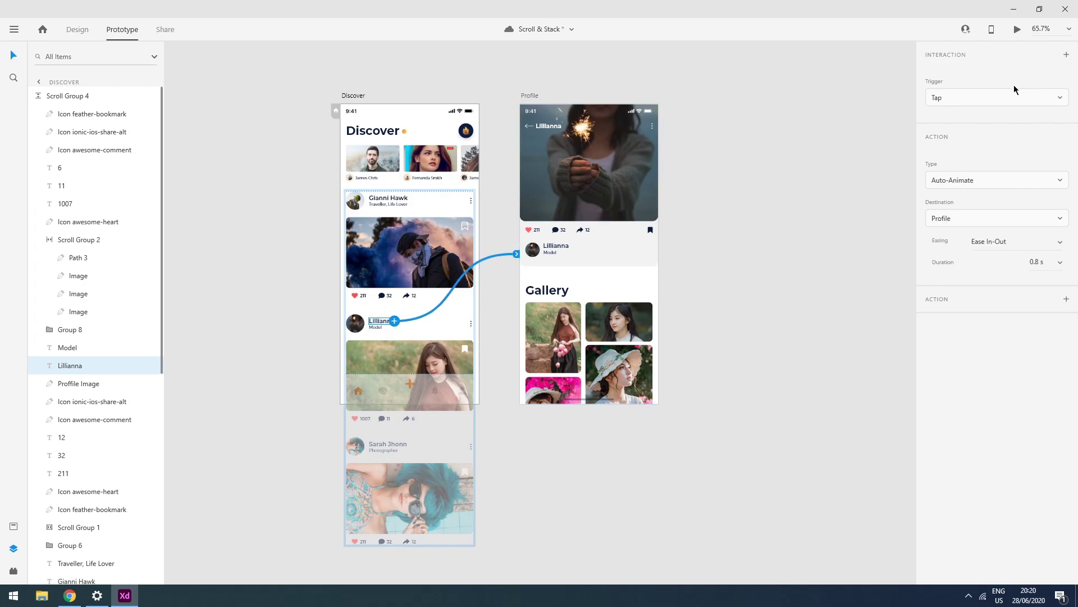
Set the interaction to Auto-Animate with Ease Out easing and 0.8 s duration
{"action": "left_click", "coordinate": [989, 180]}
{"action": "left_click", "coordinate": [961, 189]}
{"action": "left_click", "coordinate": [1060, 262]}
{"action": "left_click", "coordinate": [1036, 266]}
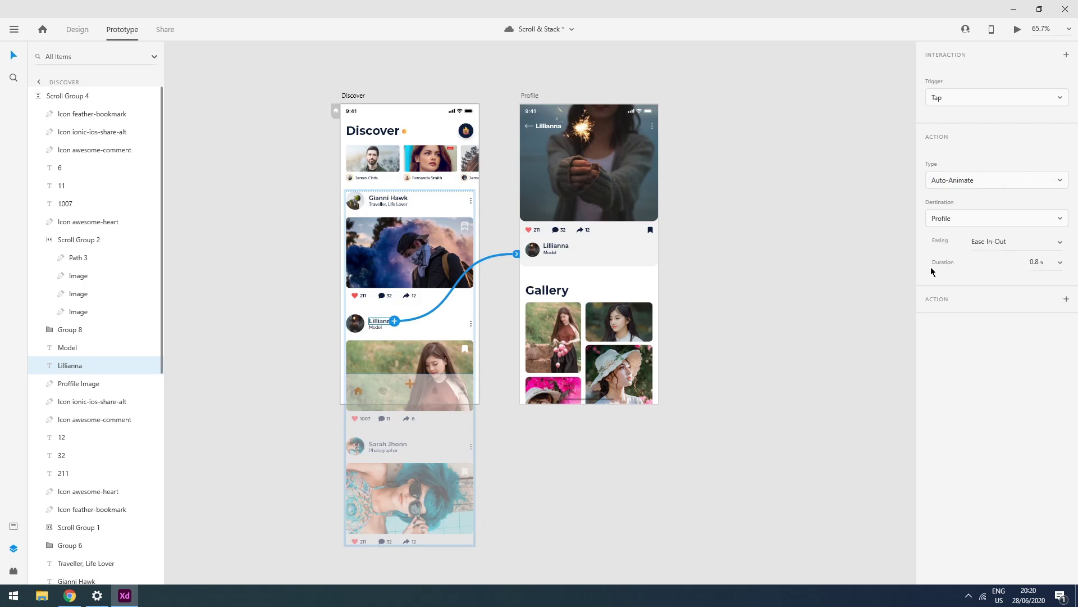
{"action": "left_click", "coordinate": [1058, 247]}
{"action": "left_click", "coordinate": [1014, 194]}
Link Lillianna's photo card to Profile with the same auto-animate transition
{"action": "left_click", "coordinate": [395, 356]}
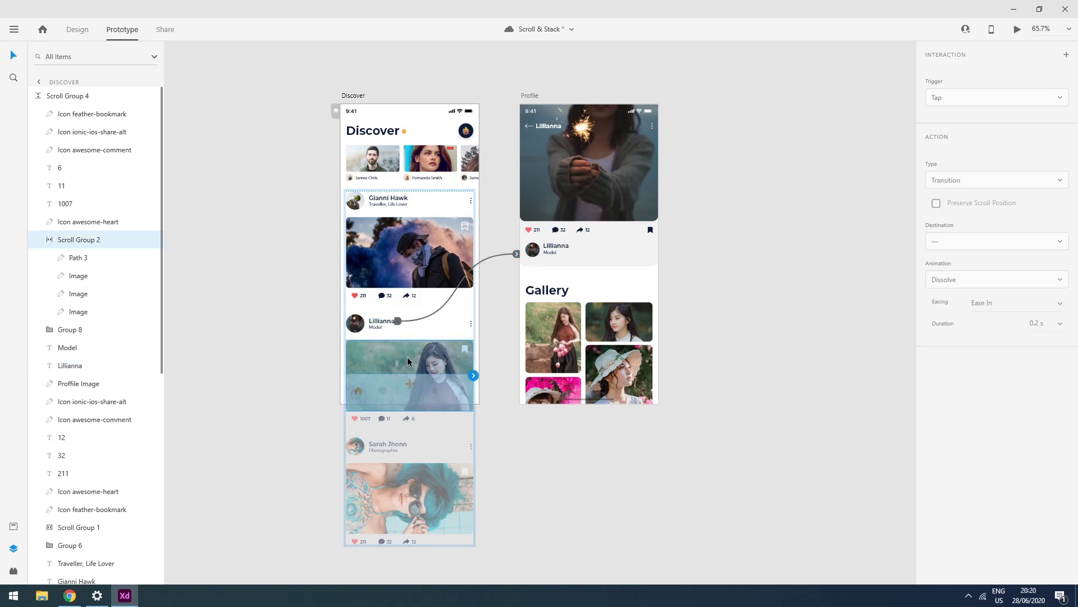
{"action": "left_click_drag", "start_coordinate": [474, 375], "coordinate": [528, 242]}
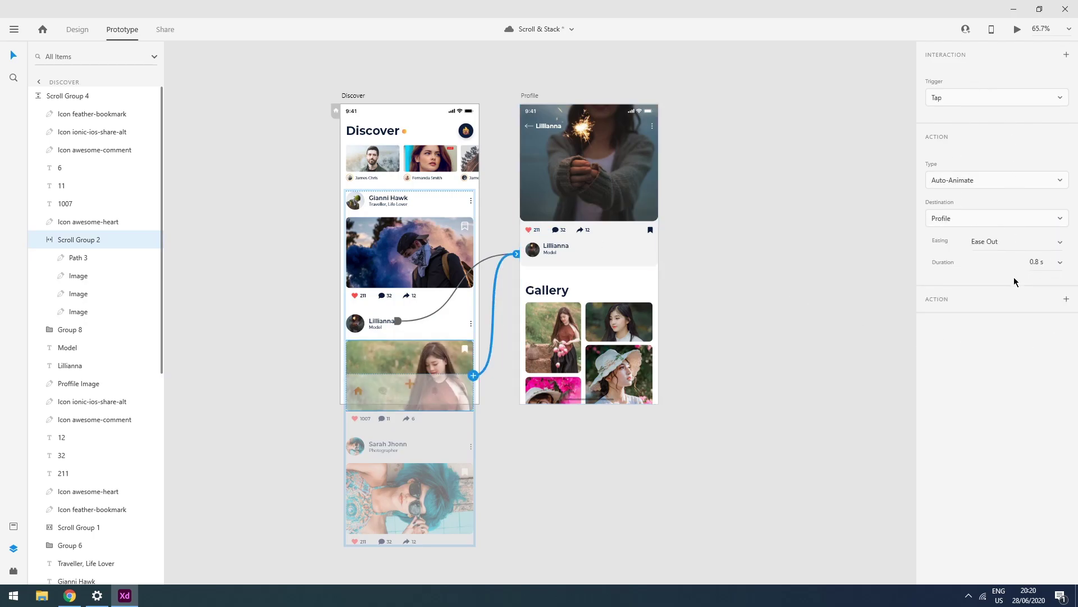
{"action": "left_click", "coordinate": [730, 433]}
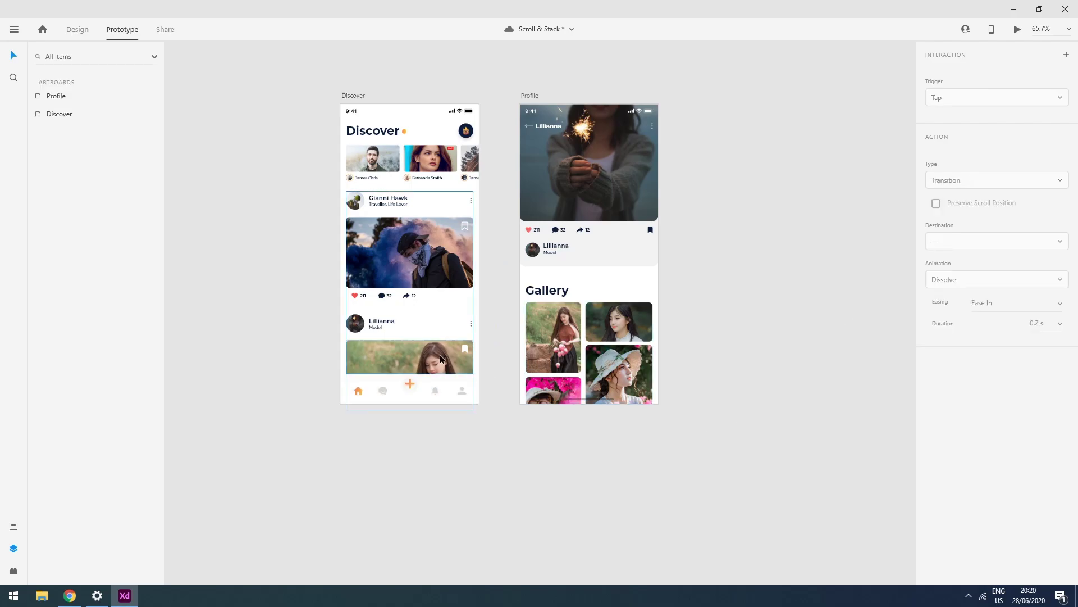
{"action": "left_click", "coordinate": [410, 252]}
{"action": "left_click", "coordinate": [1018, 30]}
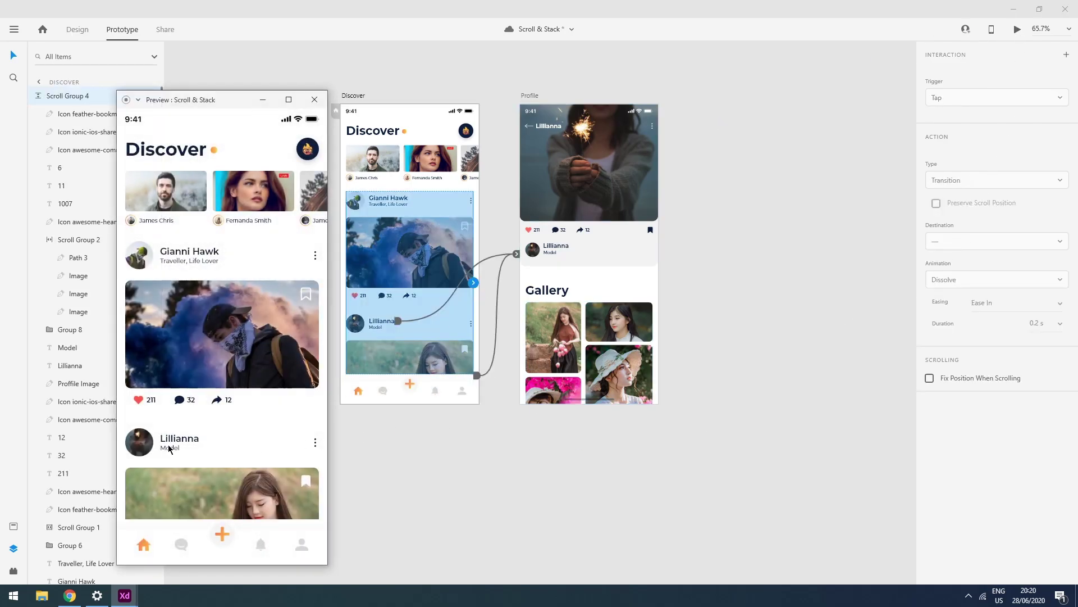
{"action": "scroll", "coordinate": [226, 464], "scroll_direction": "down", "scroll_amount": 1}
{"action": "left_click", "coordinate": [222, 463]}
{"action": "scroll", "coordinate": [221, 463], "scroll_direction": "up", "scroll_amount": 1}
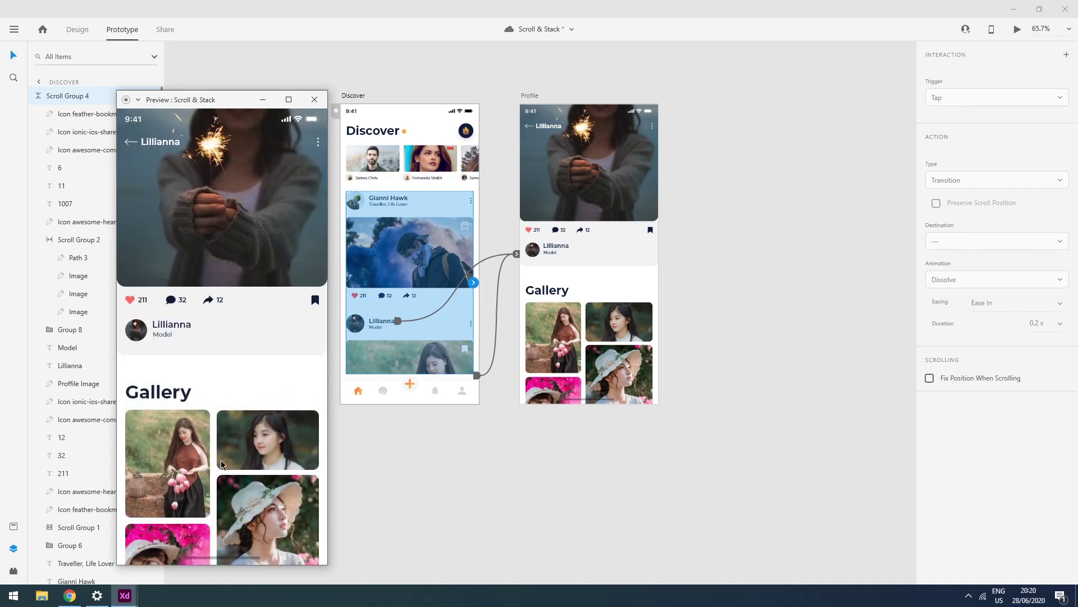
{"action": "left_click", "coordinate": [134, 143]}
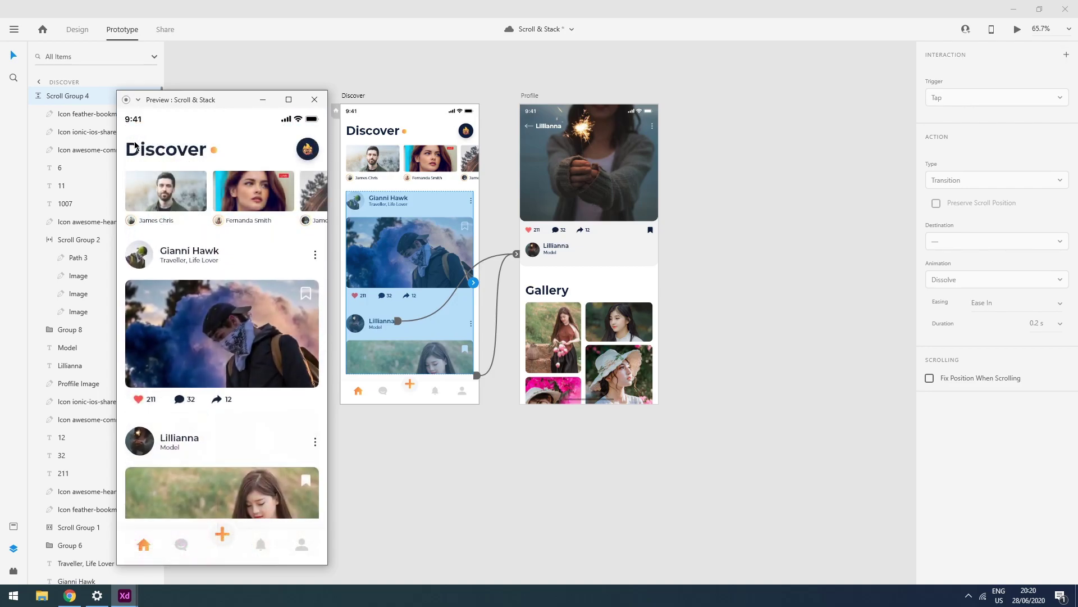
{"action": "left_click", "coordinate": [181, 440]}
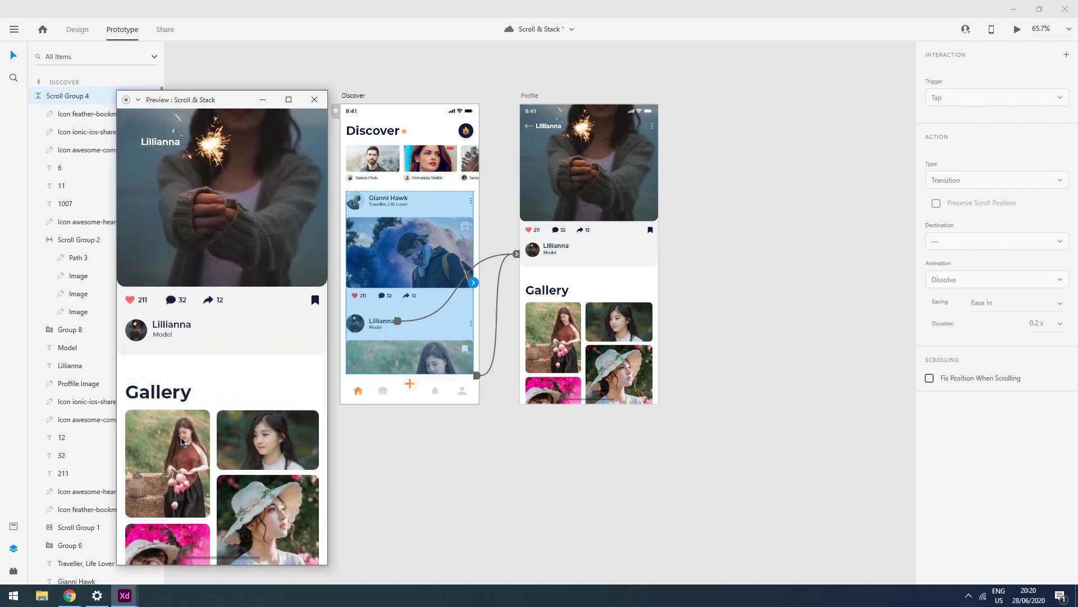
{"action": "left_click", "coordinate": [134, 143]}
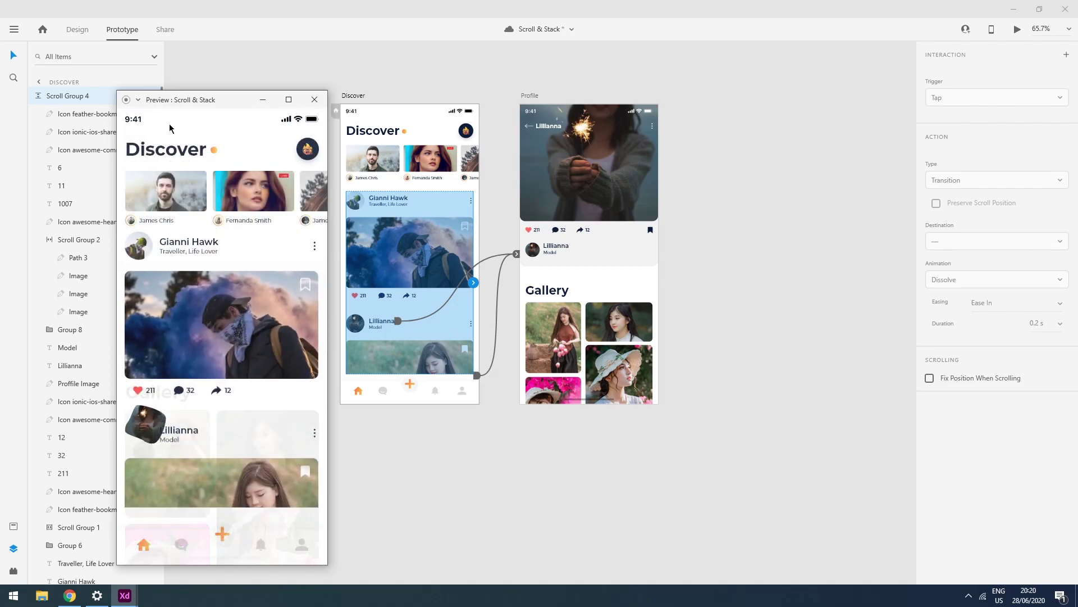
{"action": "left_click", "coordinate": [177, 437]}
{"action": "scroll", "coordinate": [245, 457], "scroll_direction": "down", "scroll_amount": 2}
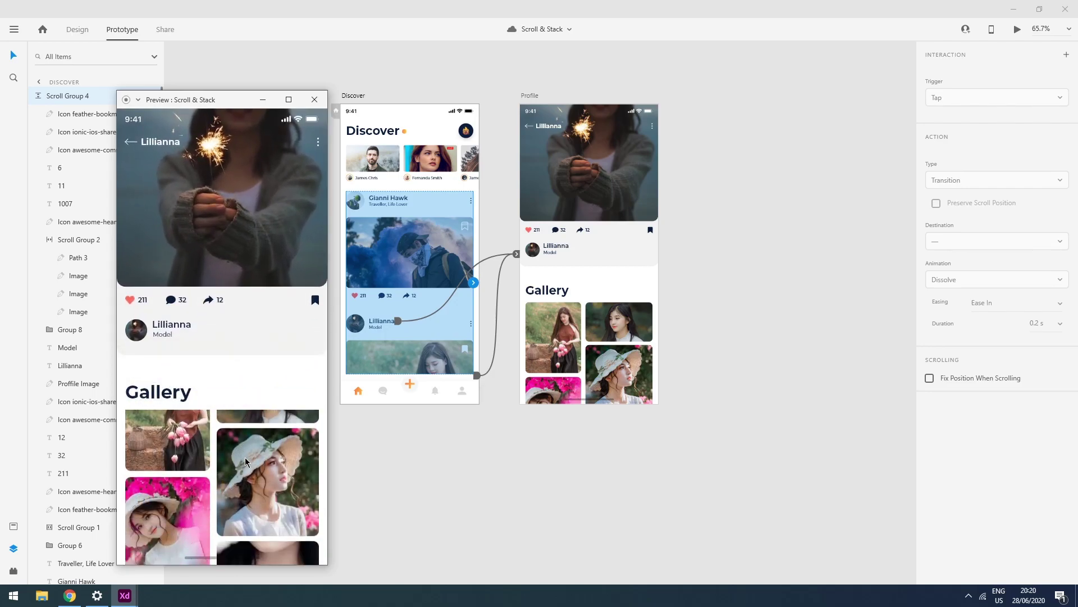
{"action": "scroll", "coordinate": [241, 480], "scroll_direction": "up", "scroll_amount": 2}
{"action": "scroll", "coordinate": [242, 482], "scroll_direction": "down", "scroll_amount": 2}
{"action": "scroll", "coordinate": [242, 481], "scroll_direction": "up", "scroll_amount": 2}
{"action": "scroll", "coordinate": [243, 480], "scroll_direction": "down", "scroll_amount": 2}
{"action": "scroll", "coordinate": [245, 479], "scroll_direction": "down", "scroll_amount": 1}
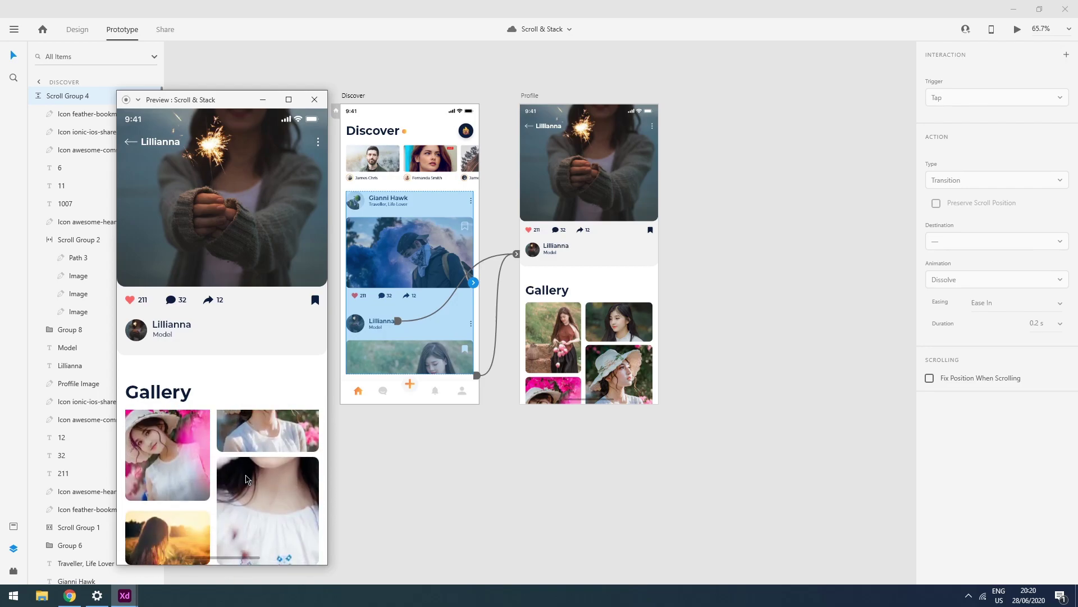
{"action": "scroll", "coordinate": [245, 478], "scroll_direction": "up", "scroll_amount": 2}
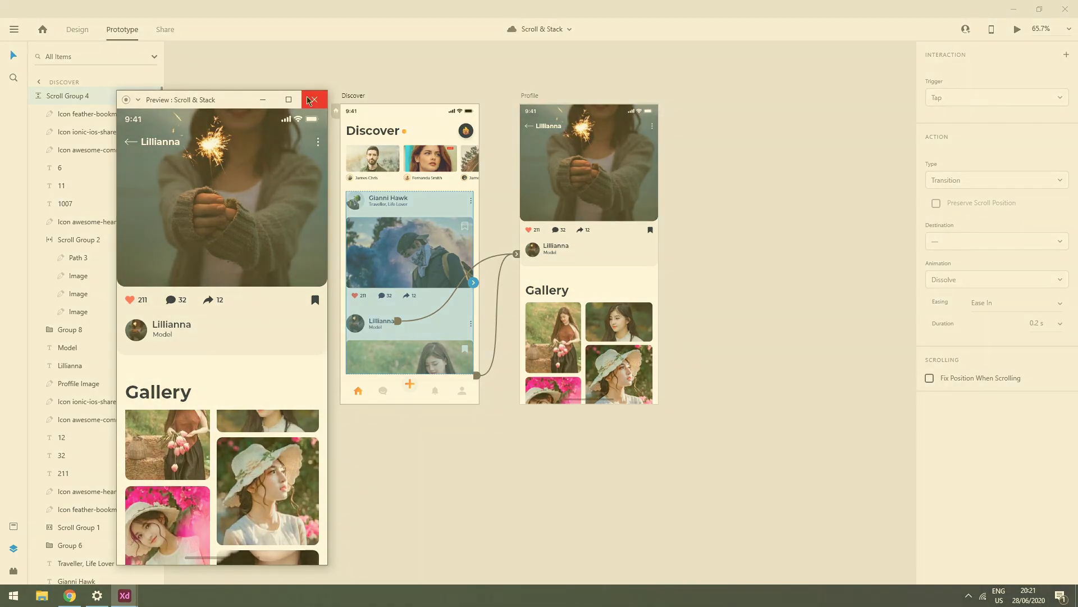
{"action": "left_click", "coordinate": [314, 100]}
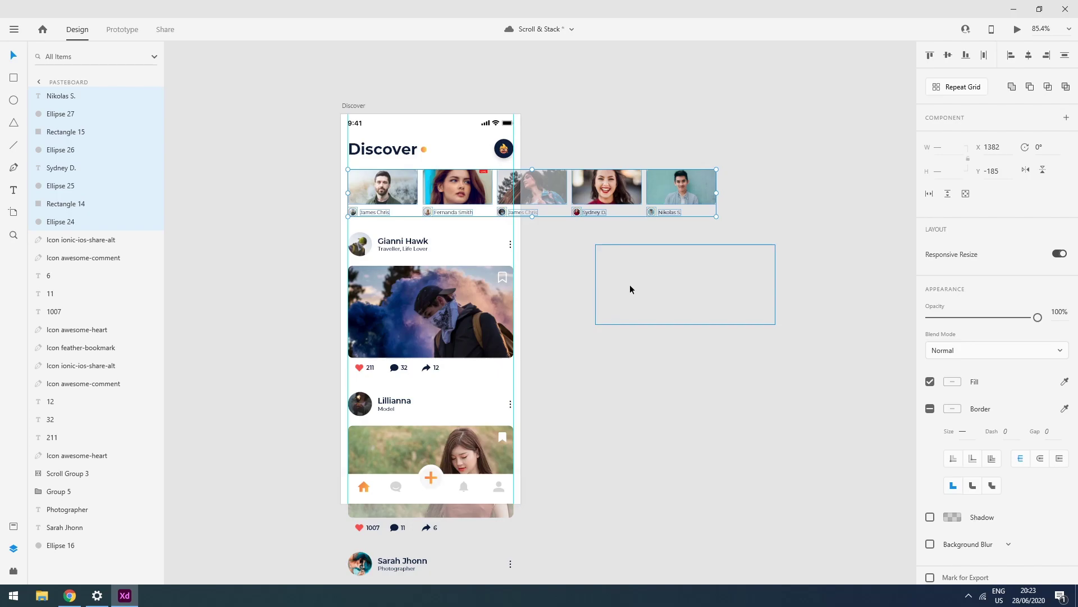
Delete the invisible rectangle from the story row and select the five story cards
{"action": "left_click", "coordinate": [631, 289]}
{"action": "key", "text": "Delete"}
{"action": "key", "text": "Escape"}
{"action": "left_click_drag", "start_coordinate": [605, 207], "coordinate": [315, 231]}
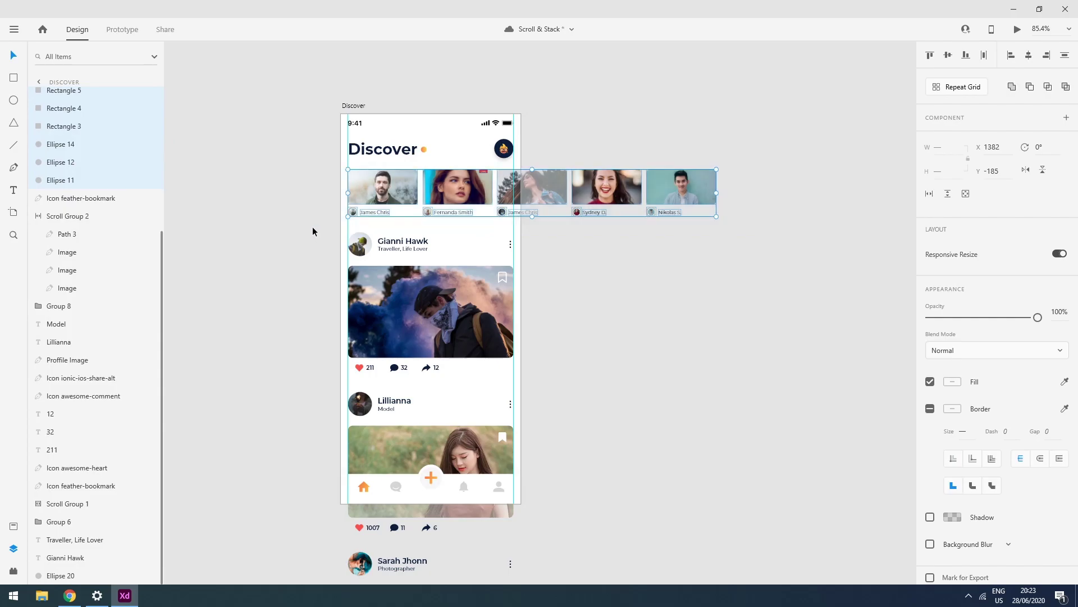
{"action": "right_click", "coordinate": [391, 190]}
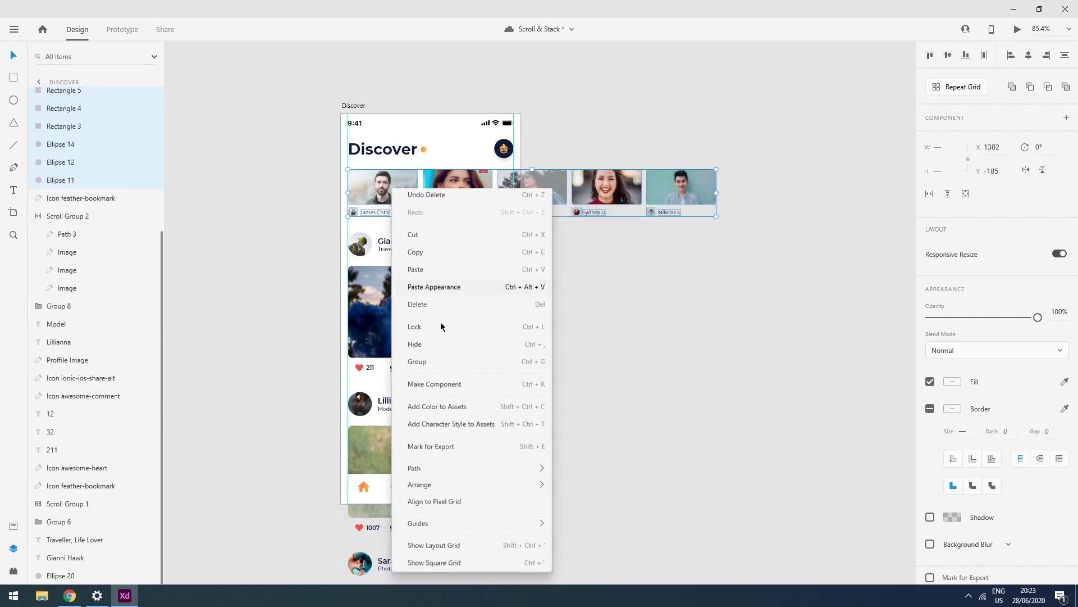
Group the five story cards and give the group a horizontal Stack layout
{"action": "left_click", "coordinate": [447, 363]}
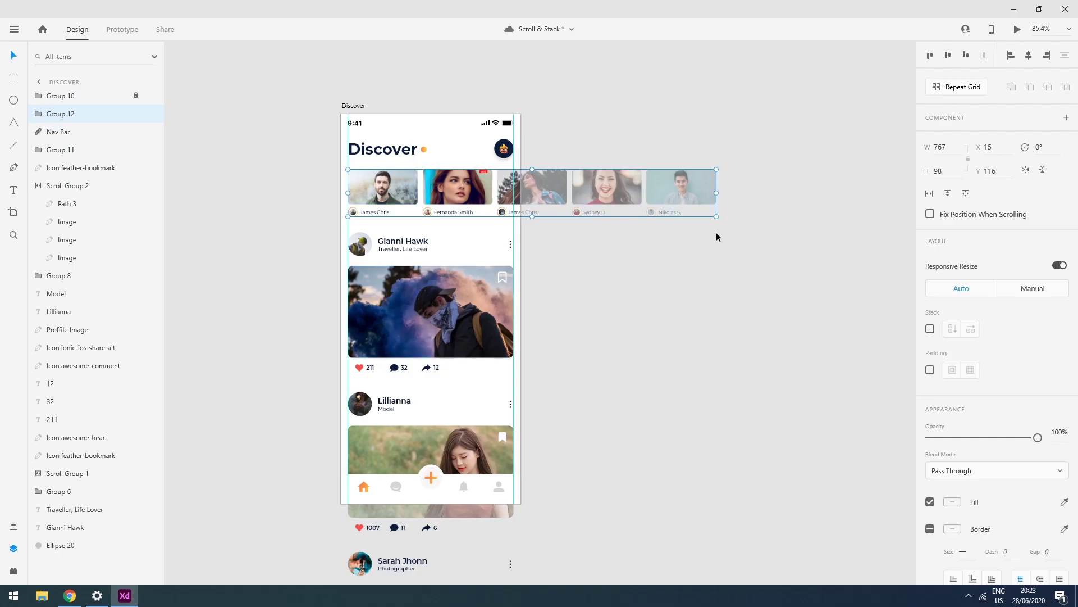
{"action": "left_click_drag", "start_coordinate": [765, 157], "coordinate": [352, 227]}
{"action": "left_click", "coordinate": [309, 195]}
{"action": "left_click", "coordinate": [382, 188]}
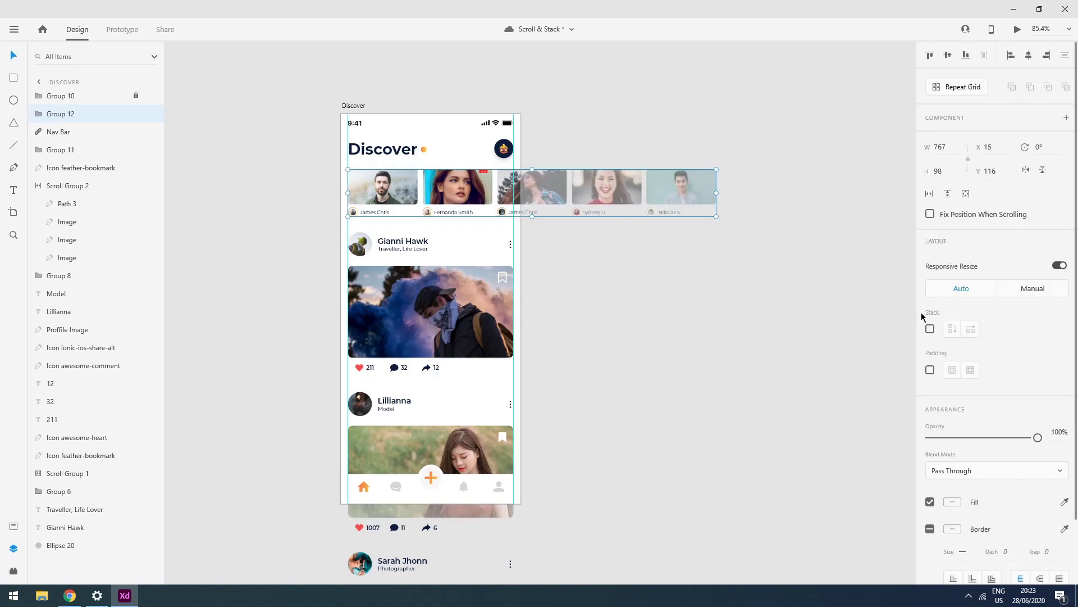
{"action": "left_click", "coordinate": [930, 329]}
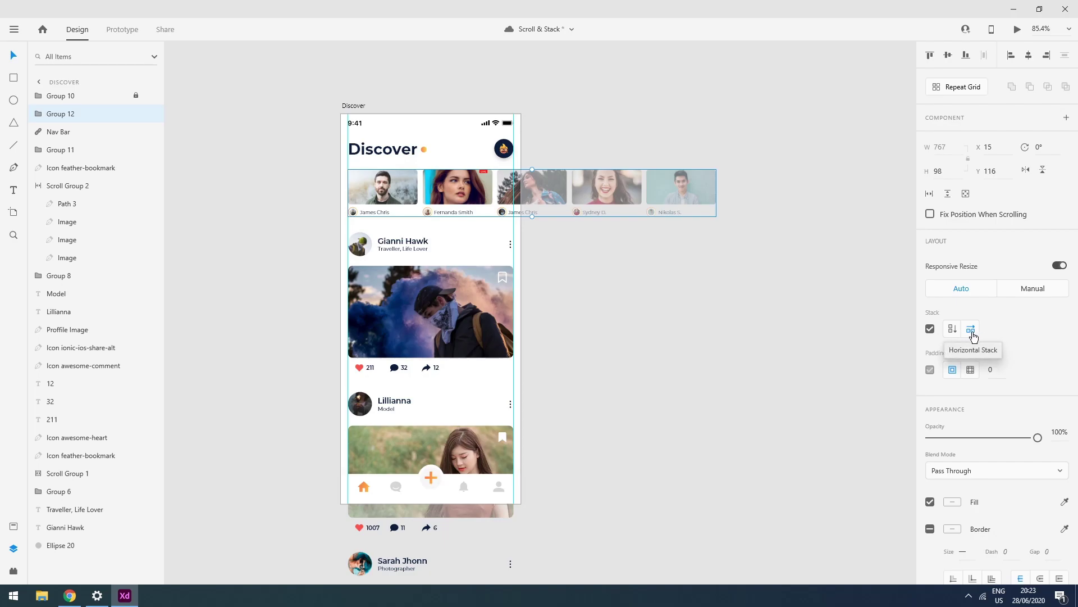
{"action": "left_click", "coordinate": [329, 135]}
{"action": "left_click_drag", "start_coordinate": [322, 105], "coordinate": [638, 233]}
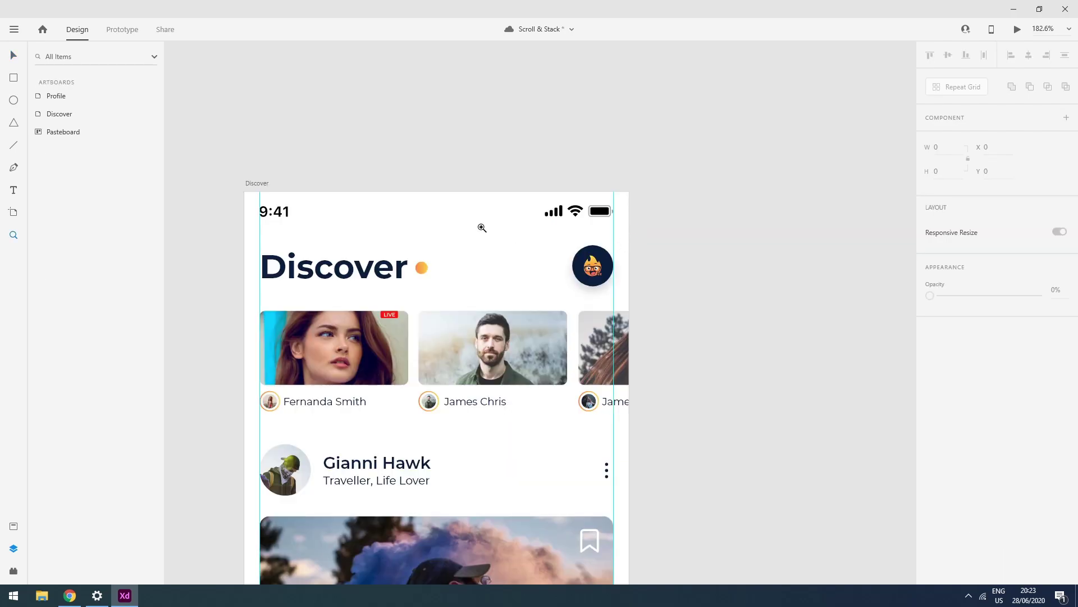
{"action": "left_click_drag", "start_coordinate": [260, 186], "coordinate": [287, 88]}
{"action": "left_click", "coordinate": [403, 257]}
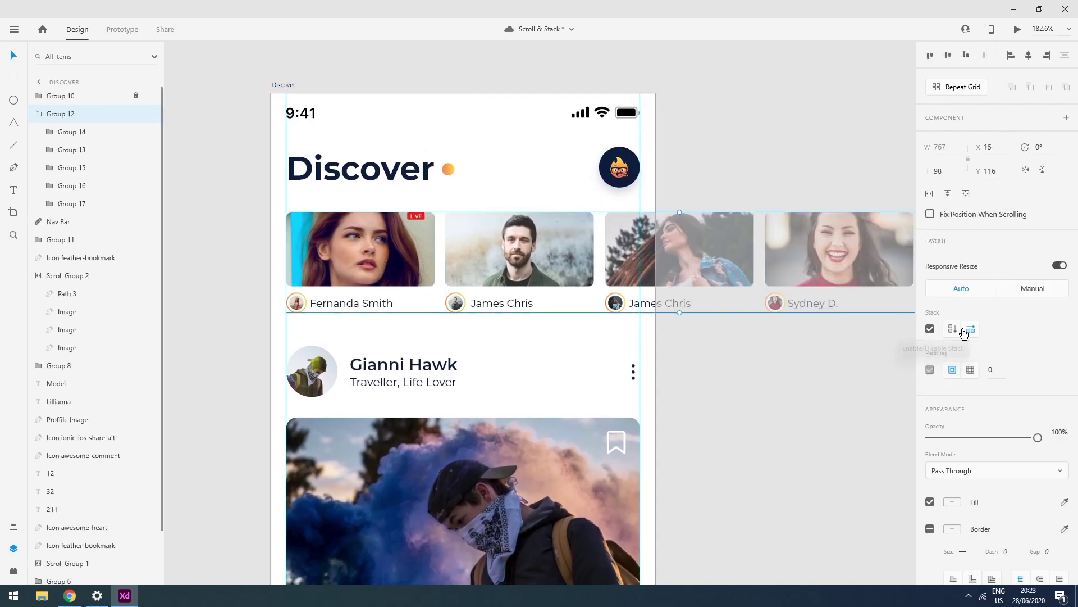
{"action": "left_click", "coordinate": [227, 234]}
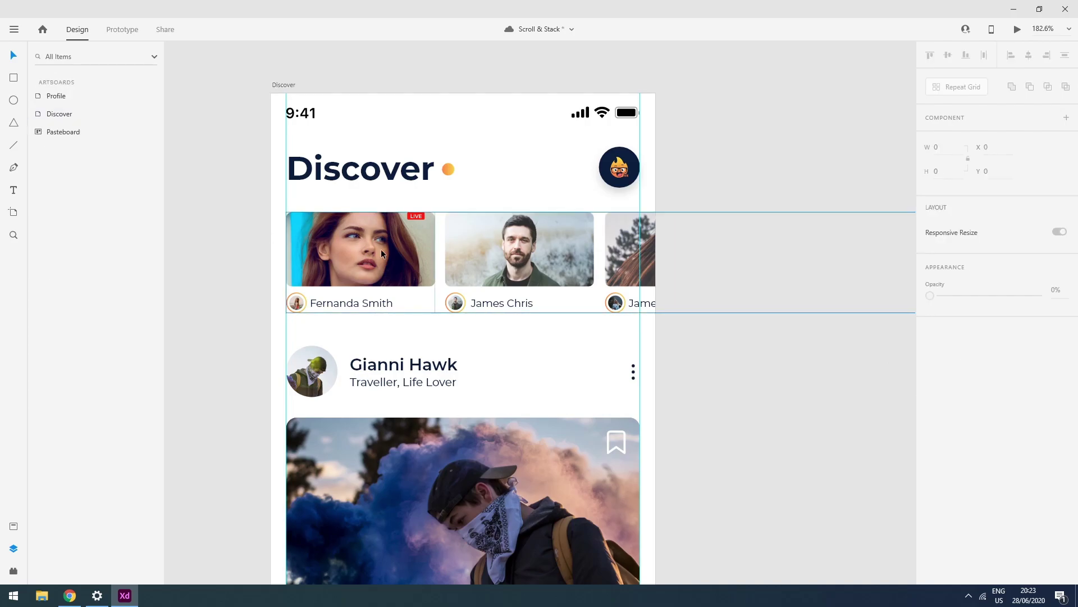
{"action": "double_click", "coordinate": [417, 214]}
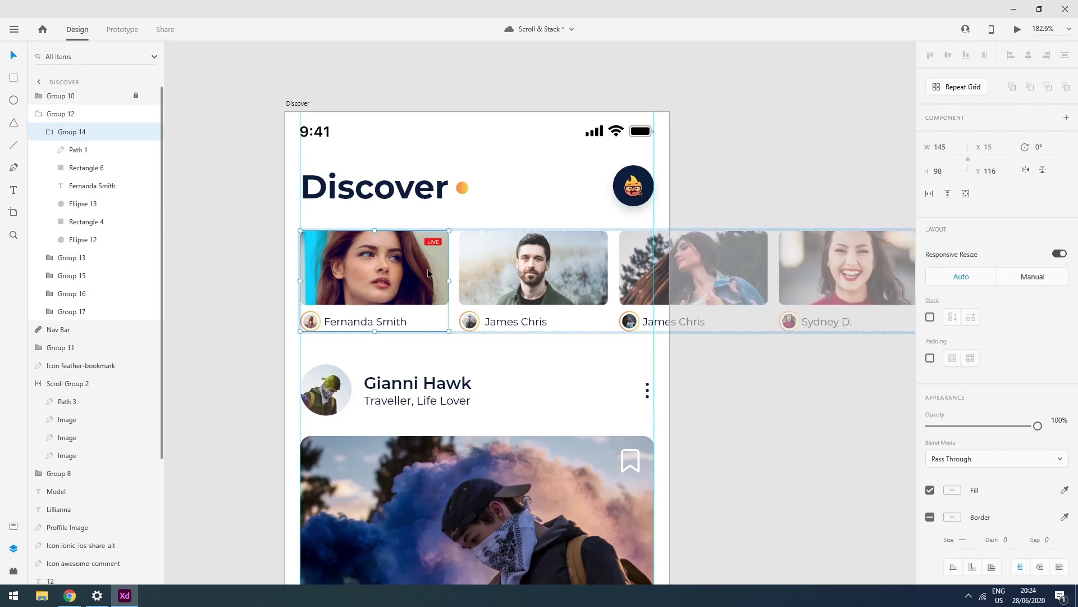
{"action": "left_click_drag", "start_coordinate": [374, 280], "coordinate": [524, 278]}
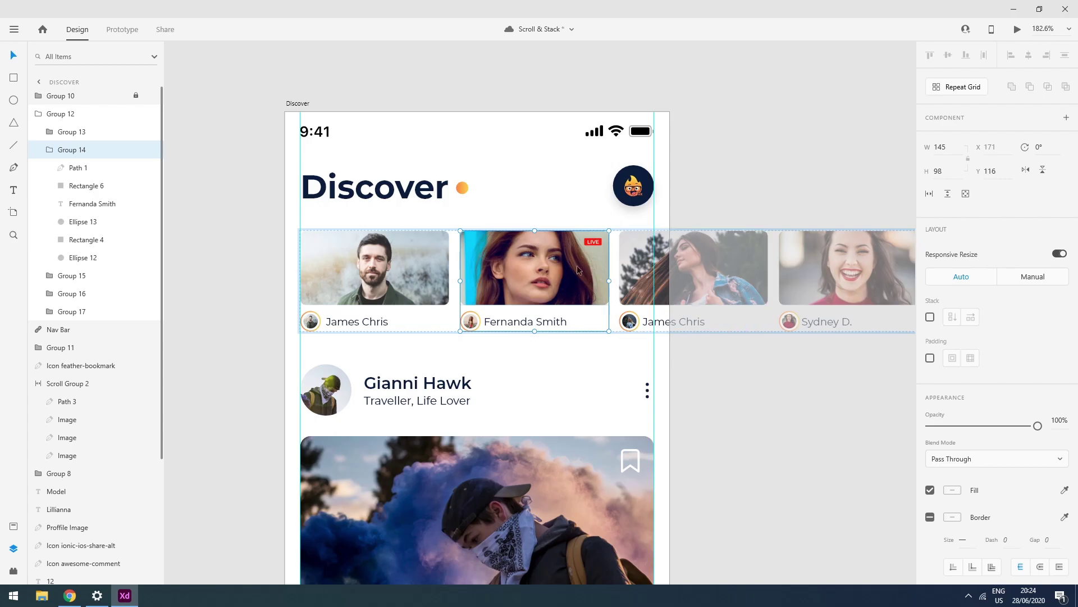
{"action": "scroll", "coordinate": [557, 264], "scroll_direction": "down", "scroll_amount": 3}
{"action": "scroll", "coordinate": [560, 265], "scroll_direction": "right", "scroll_amount": 2}
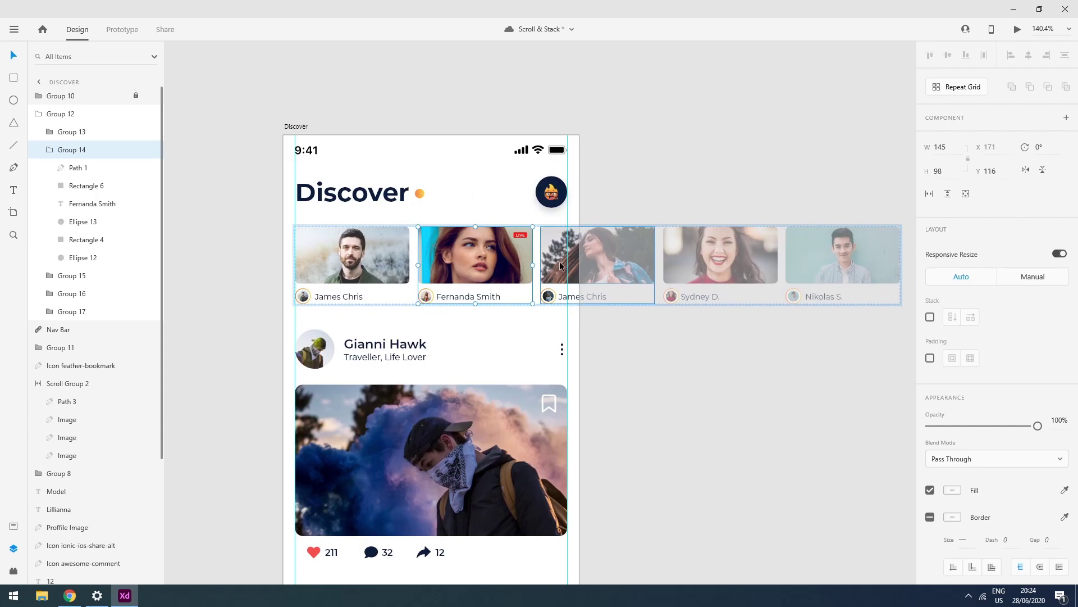
{"action": "left_click", "coordinate": [853, 259]}
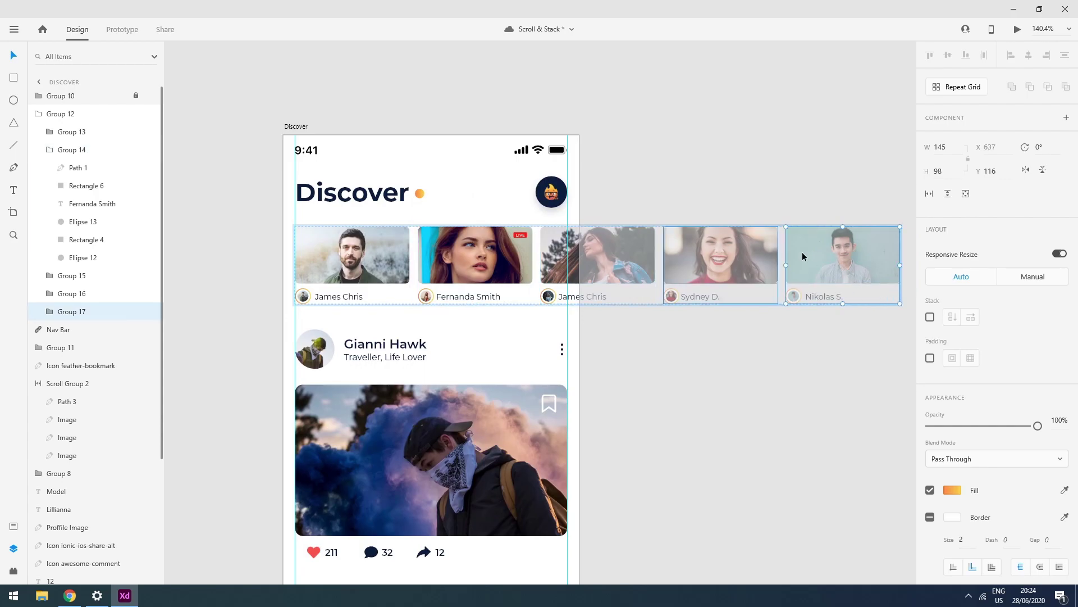
{"action": "left_click_drag", "start_coordinate": [858, 248], "coordinate": [482, 252]}
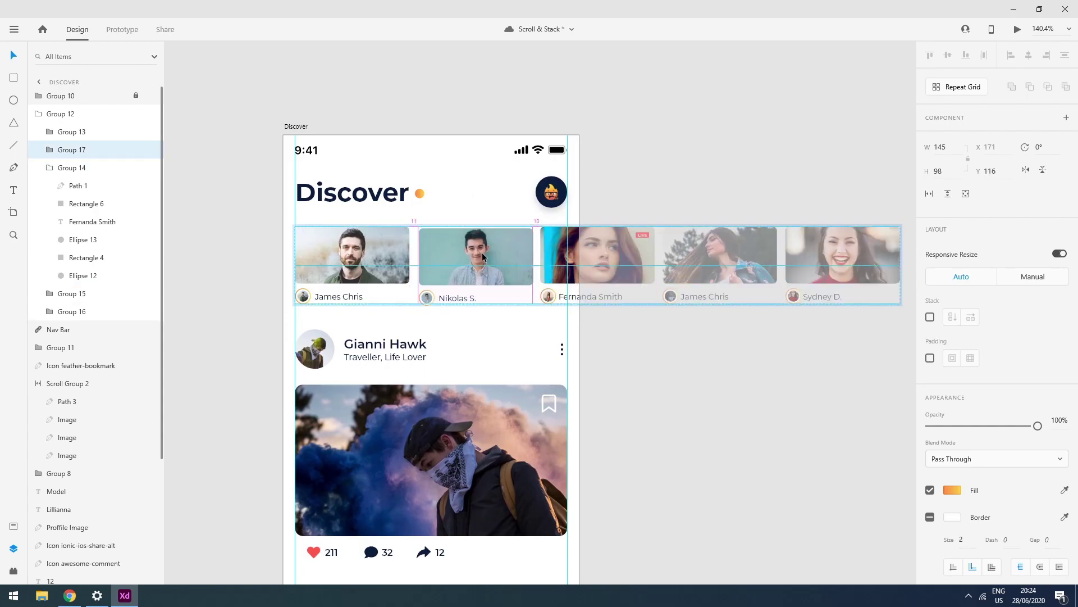
{"action": "left_click_drag", "start_coordinate": [843, 258], "coordinate": [488, 258]}
Group all parts of the Gianni Hawk post into a single group, Group 18
{"action": "left_click", "coordinate": [675, 356]}
{"action": "left_click", "coordinate": [484, 260]}
{"action": "scroll", "coordinate": [484, 260], "scroll_direction": "down", "scroll_amount": 5}
{"action": "scroll", "coordinate": [560, 286], "scroll_direction": "down", "scroll_amount": 5}
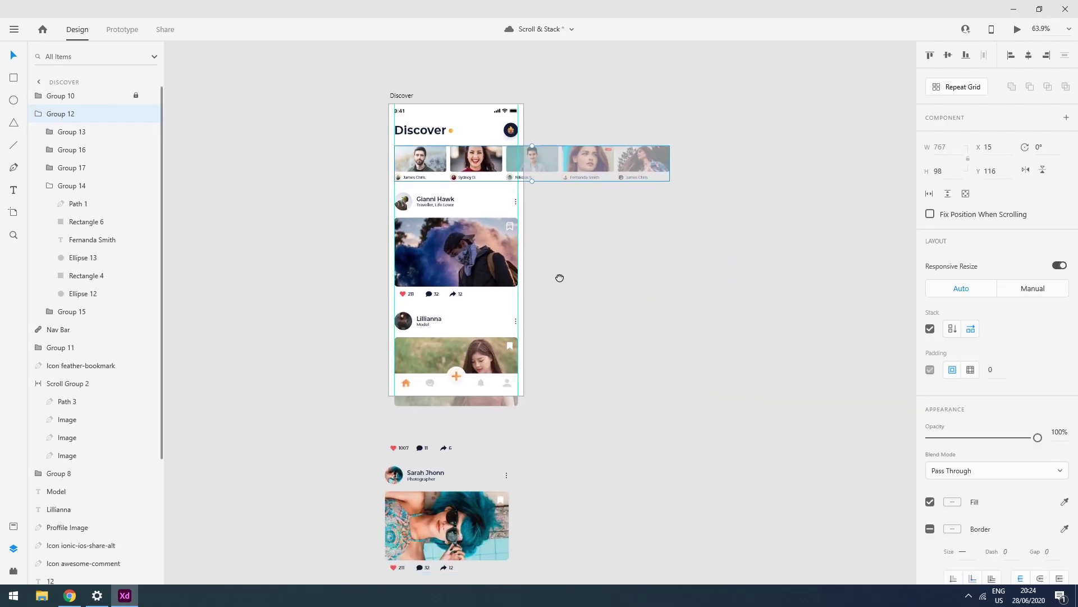
{"action": "left_click_drag", "start_coordinate": [337, 137], "coordinate": [559, 251]}
{"action": "key", "text": "ctrl+g"}
{"action": "right_click", "coordinate": [481, 333]}
Move the 1007 like row under Lillianna's photo and group her post into one group
{"action": "mouse_move", "coordinate": [337, 369]}
{"action": "left_mouse_down"}
{"action": "mouse_move", "coordinate": [476, 450]}
{"action": "mouse_move", "coordinate": [532, 396]}
{"action": "left_mouse_up"}
{"action": "left_click_drag", "start_coordinate": [426, 393], "coordinate": [426, 366]}
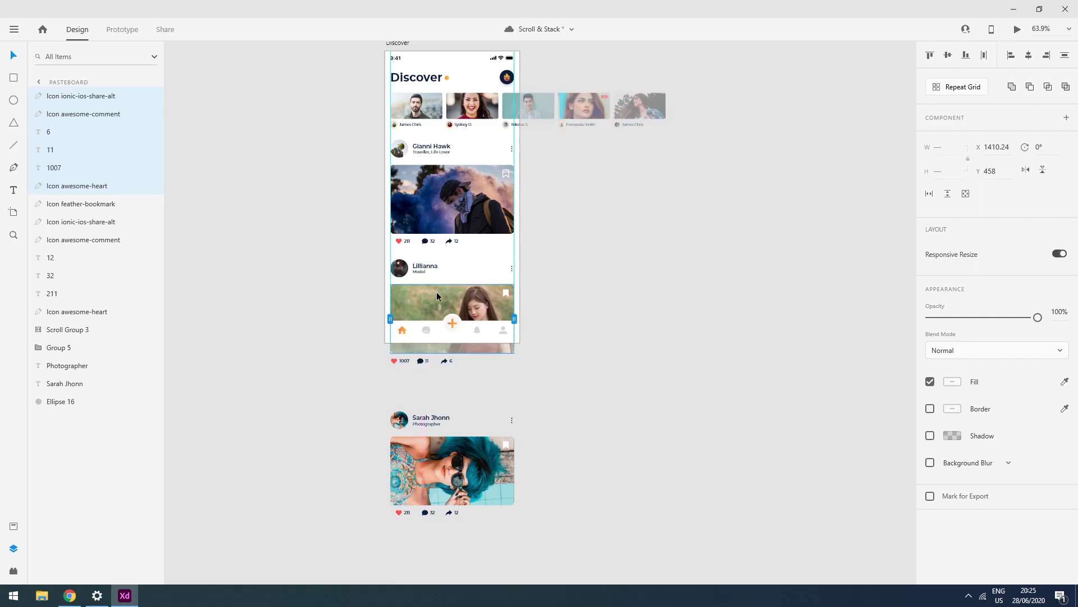
{"action": "scroll", "coordinate": [349, 333], "scroll_direction": "up", "scroll_amount": 5}
{"action": "scroll", "coordinate": [440, 391], "scroll_direction": "down", "scroll_amount": 4}
{"action": "key", "text": "Escape"}
{"action": "left_click", "coordinate": [399, 201]}
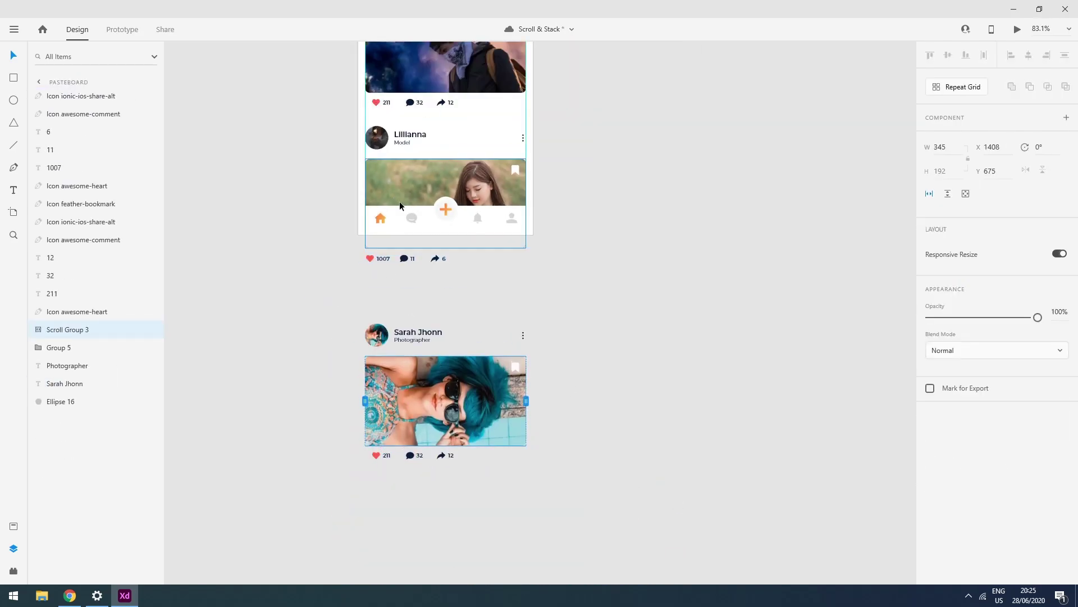
{"action": "scroll", "coordinate": [399, 201], "scroll_direction": "up", "scroll_amount": 3}
{"action": "left_click_drag", "start_coordinate": [505, 281], "coordinate": [357, 264]}
{"action": "scroll", "coordinate": [515, 273], "scroll_direction": "down", "scroll_amount": 3}
{"action": "left_click", "coordinate": [373, 210]}
{"action": "right_click", "coordinate": [501, 227]}
{"action": "left_click", "coordinate": [337, 331]}
{"action": "left_click_drag", "start_coordinate": [337, 331], "coordinate": [404, 360]}
{"action": "right_click", "coordinate": [470, 314]}
{"action": "key", "text": "Escape"}
{"action": "scroll", "coordinate": [577, 334], "scroll_direction": "down", "scroll_amount": 3}
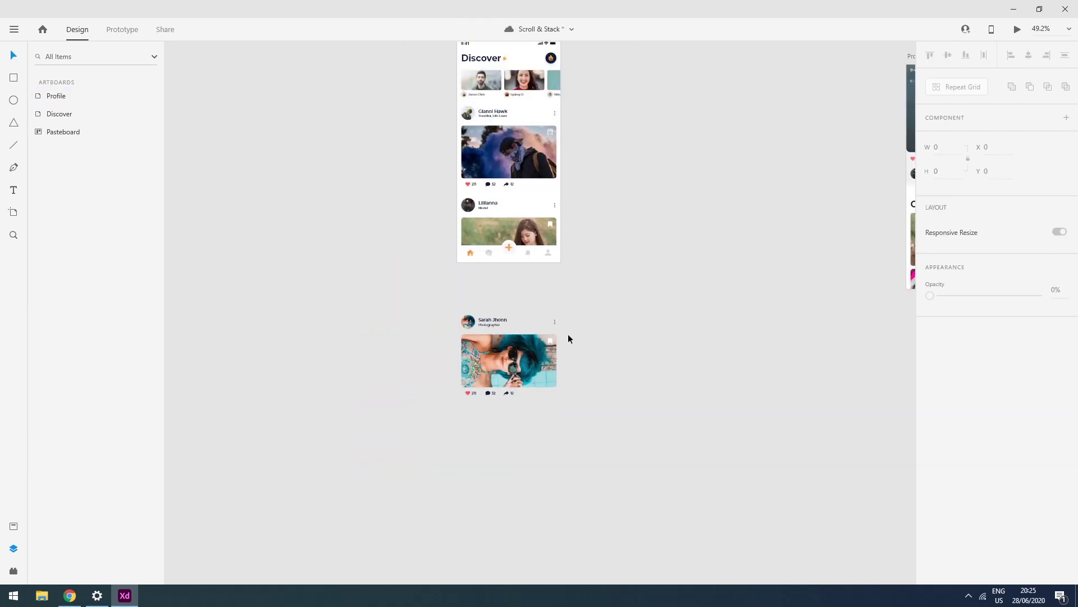
{"action": "left_click", "coordinate": [508, 393]}
{"action": "left_click_drag", "start_coordinate": [509, 395], "coordinate": [508, 366]}
{"action": "left_click", "coordinate": [647, 330]}
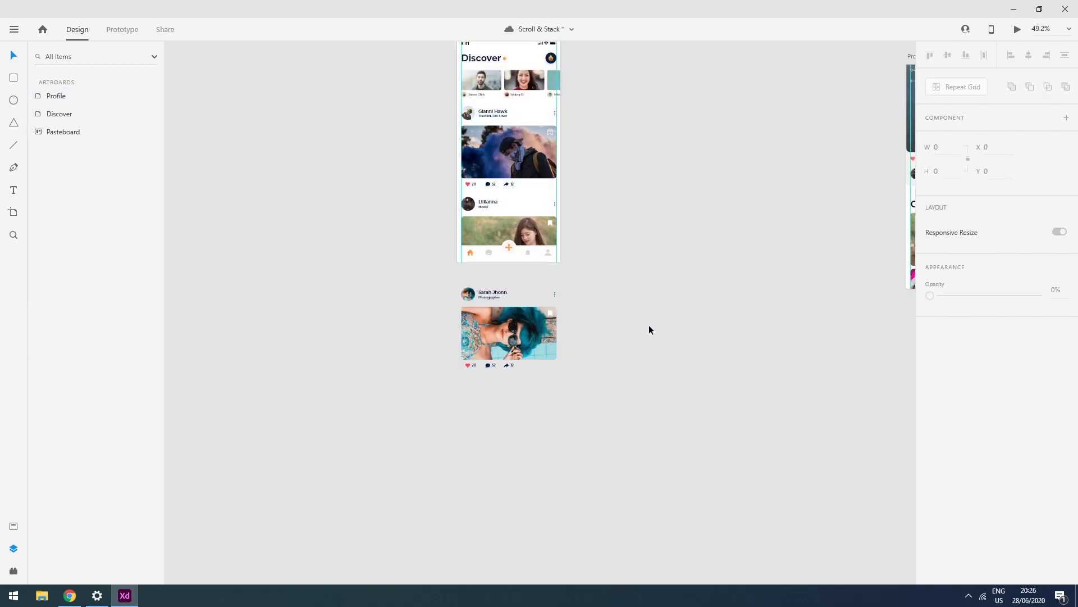
Make the Gianni Hawk post a vertical stack with its photo above the name header
{"action": "left_click", "coordinate": [508, 149]}
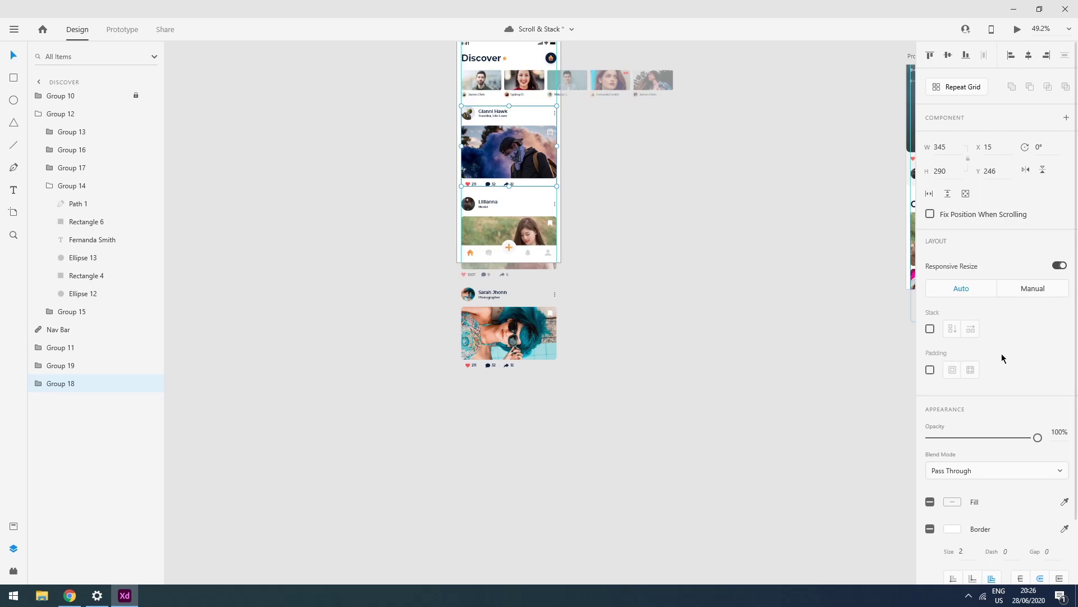
{"action": "left_click", "coordinate": [930, 329]}
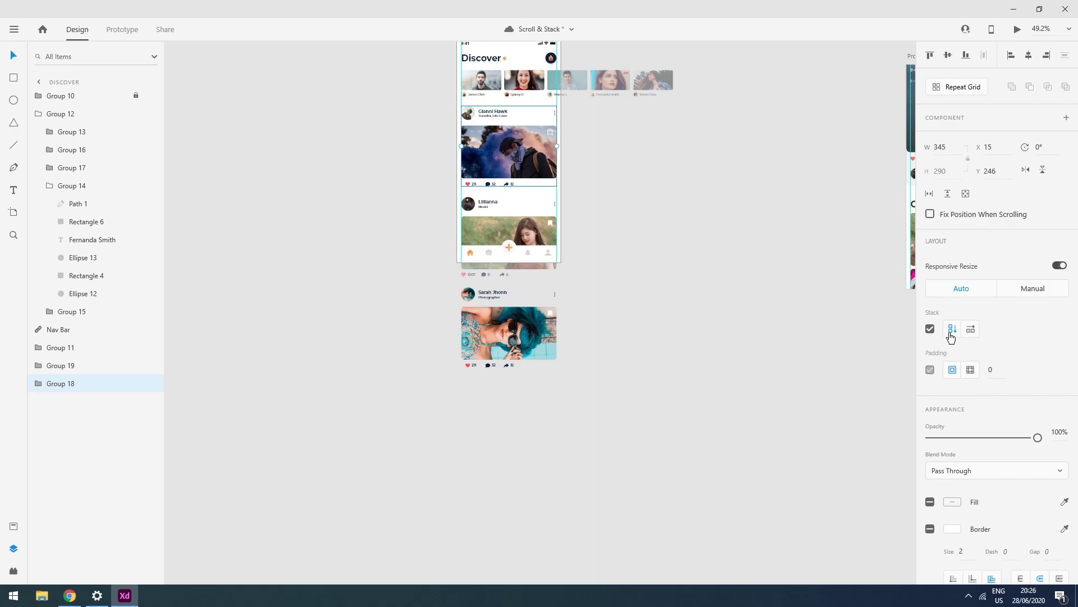
{"action": "scroll", "coordinate": [507, 99], "scroll_direction": "up", "scroll_amount": 4}
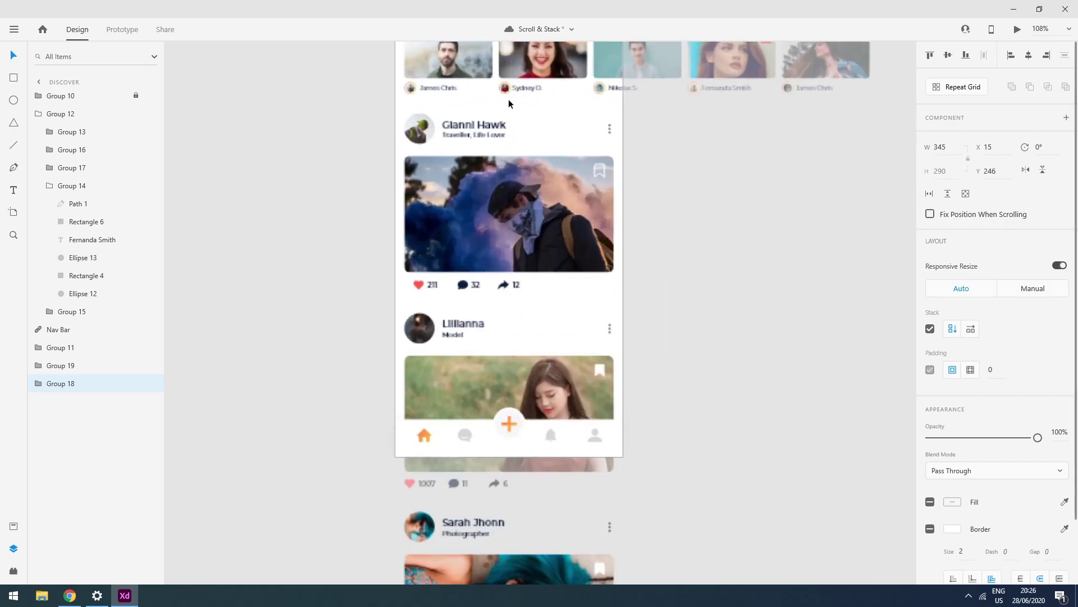
{"action": "double_click", "coordinate": [513, 235]}
{"action": "left_click_drag", "start_coordinate": [530, 253], "coordinate": [538, 208]}
{"action": "left_click", "coordinate": [667, 232]}
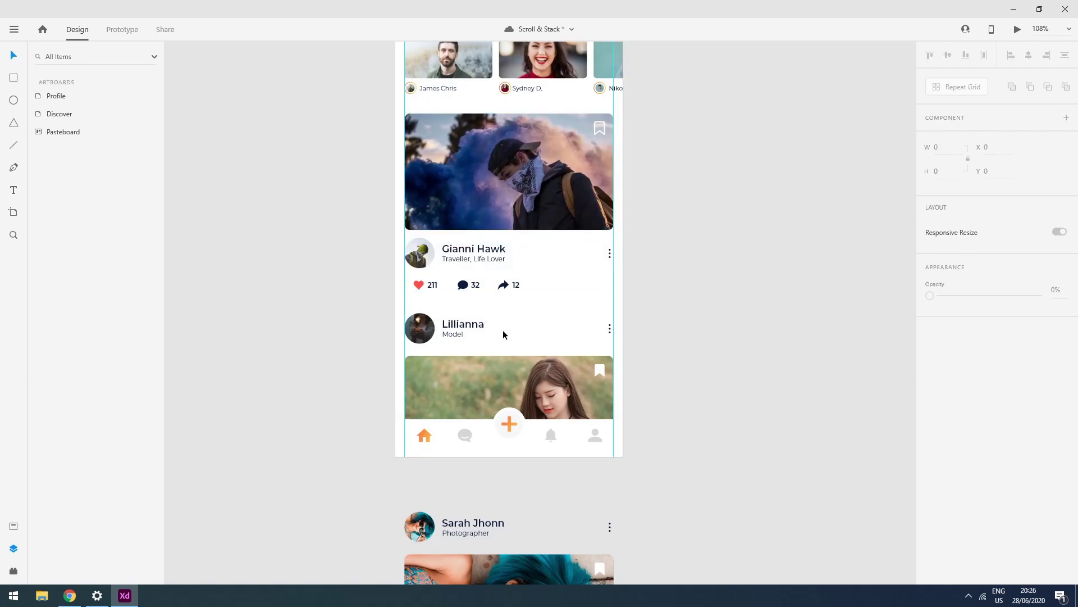
Make the Lillianna post a vertical stack with her photo above her name header
{"action": "left_click", "coordinate": [566, 315]}
{"action": "left_click", "coordinate": [930, 328]}
{"action": "double_click", "coordinate": [488, 392]}
{"action": "left_click_drag", "start_coordinate": [487, 392], "coordinate": [512, 350]}
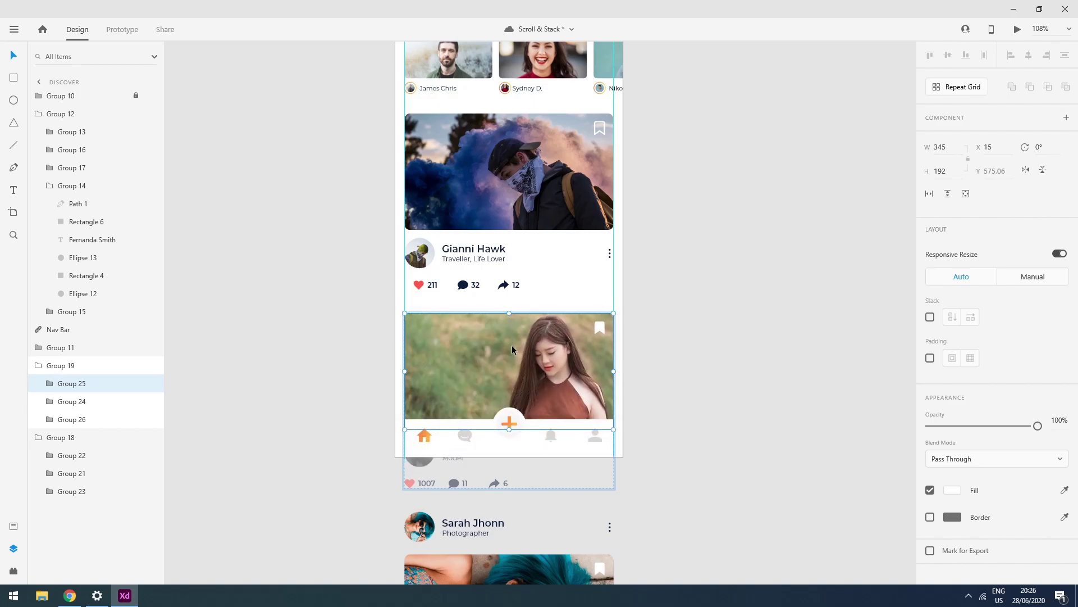
{"action": "scroll", "coordinate": [511, 345], "scroll_direction": "down", "scroll_amount": 3}
{"action": "key", "text": "Escape"}
{"action": "key", "text": "Escape"}
Extend the Discover screen to height 1209 and delete the bottom navigation bar
{"action": "scroll", "coordinate": [543, 281], "scroll_direction": "down", "scroll_amount": 3}
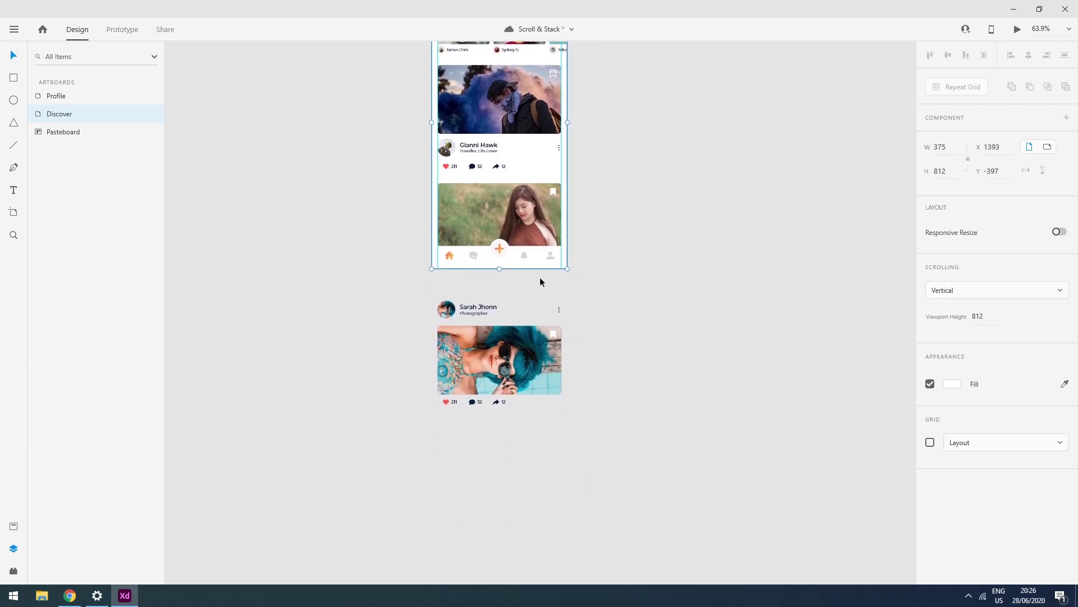
{"action": "left_click_drag", "start_coordinate": [499, 269], "coordinate": [513, 411]}
{"action": "left_click", "coordinate": [525, 261]}
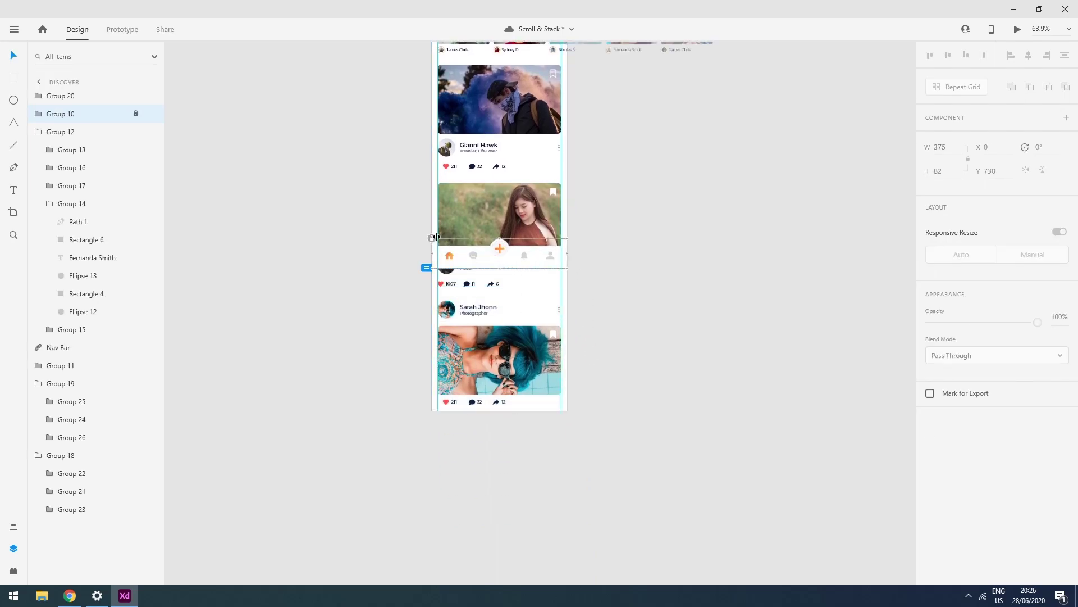
{"action": "left_click_drag", "start_coordinate": [503, 256], "coordinate": [658, 402]}
{"action": "key", "text": "Delete"}
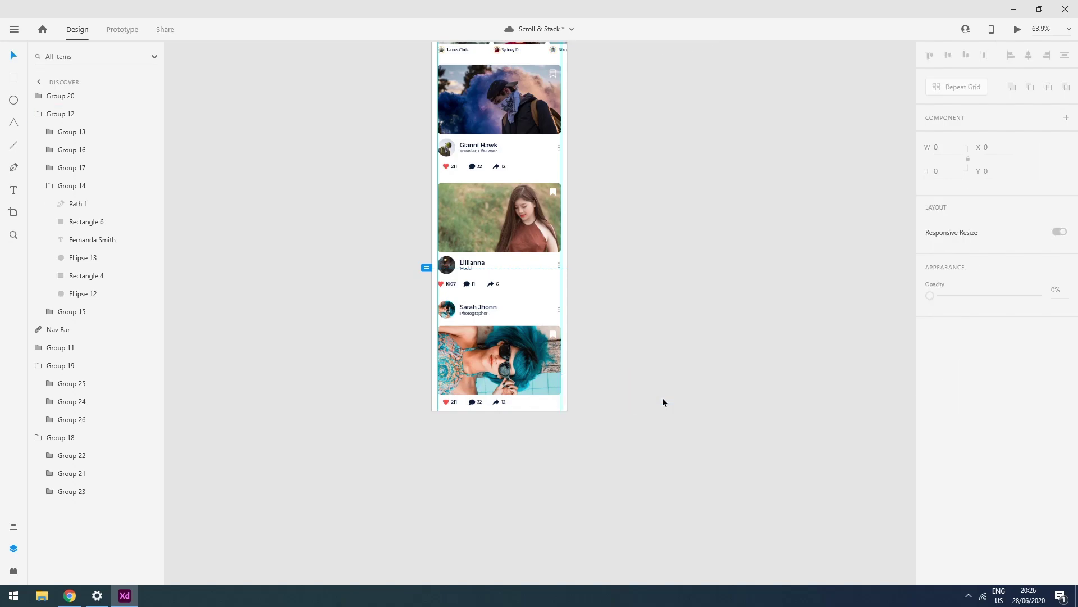
Reorder Lillianna's post: name row at top, stats row right under the photo
{"action": "left_click", "coordinate": [490, 204]}
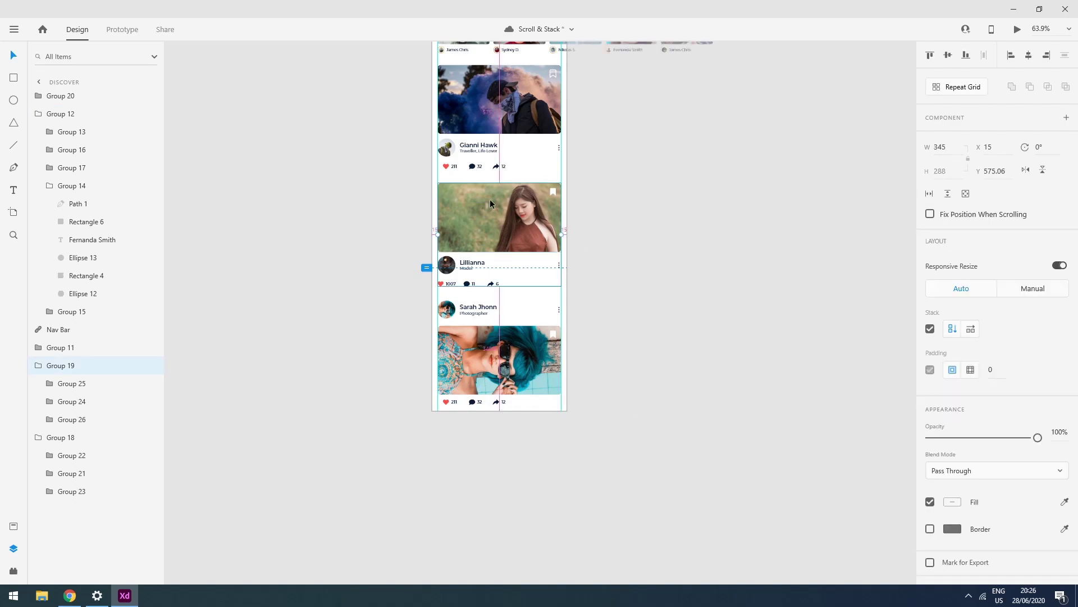
{"action": "scroll", "coordinate": [490, 204], "scroll_direction": "up", "scroll_amount": 3}
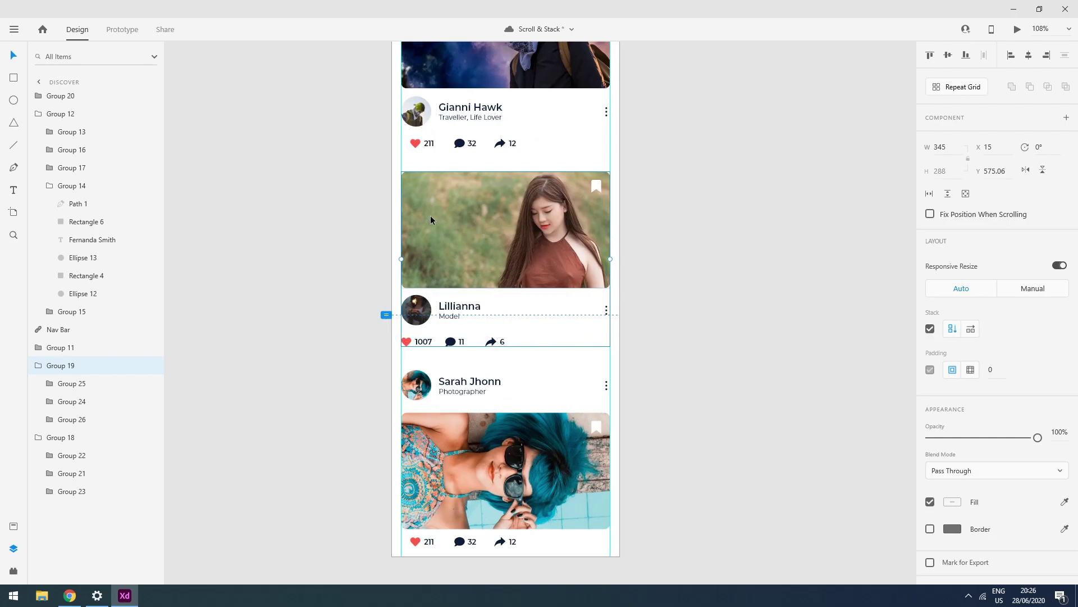
{"action": "double_click", "coordinate": [475, 274]}
{"action": "left_click_drag", "start_coordinate": [494, 341], "coordinate": [495, 300]}
{"action": "left_click", "coordinate": [553, 336]}
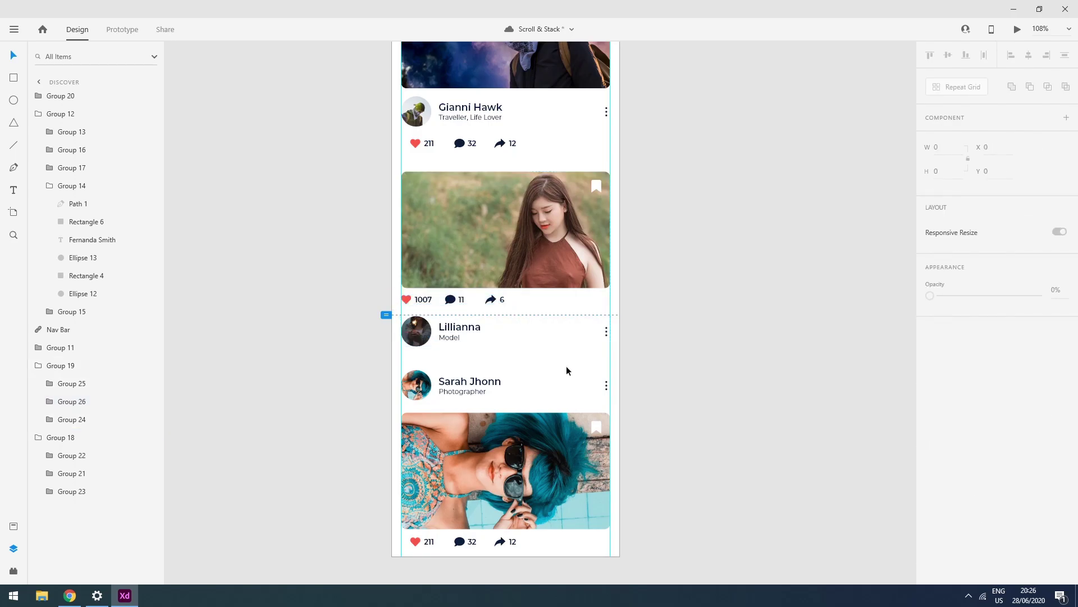
{"action": "left_click_drag", "start_coordinate": [605, 336], "coordinate": [484, 271]}
Turn the Sarah Jhonn post group into a vertical stack
{"action": "scroll", "coordinate": [484, 271], "scroll_direction": "down", "scroll_amount": 3}
{"action": "left_click", "coordinate": [351, 376]}
{"action": "left_click_drag", "start_coordinate": [351, 368], "coordinate": [550, 492]}
{"action": "left_click", "coordinate": [930, 328]}
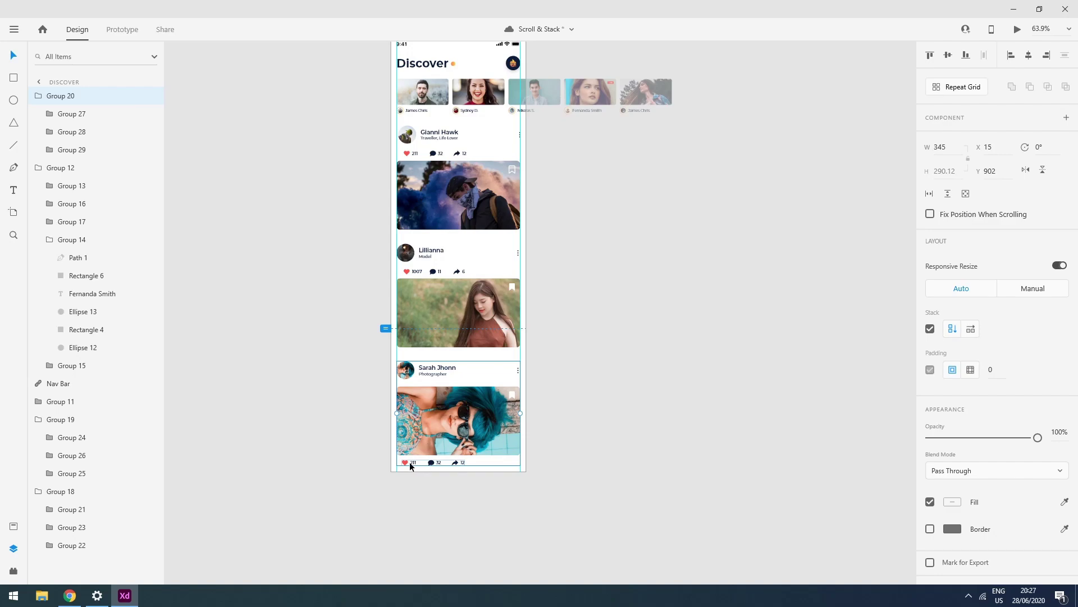
Move Sarah Jhonn's stats above her photo, then group all three posts as a vertical stack
{"action": "left_click_drag", "start_coordinate": [409, 461], "coordinate": [408, 392]}
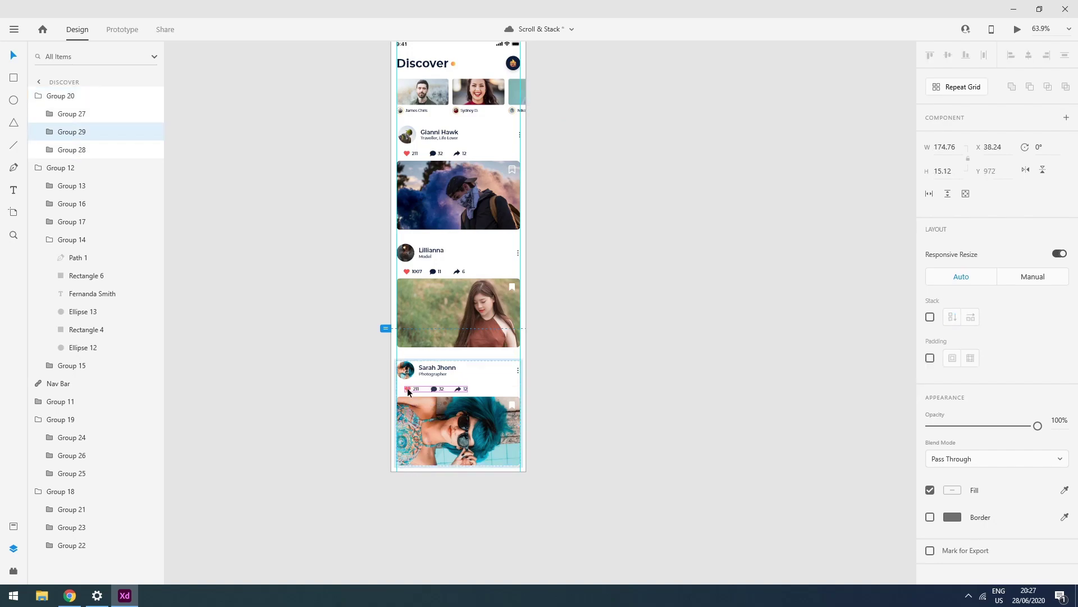
{"action": "left_click", "coordinate": [589, 385]}
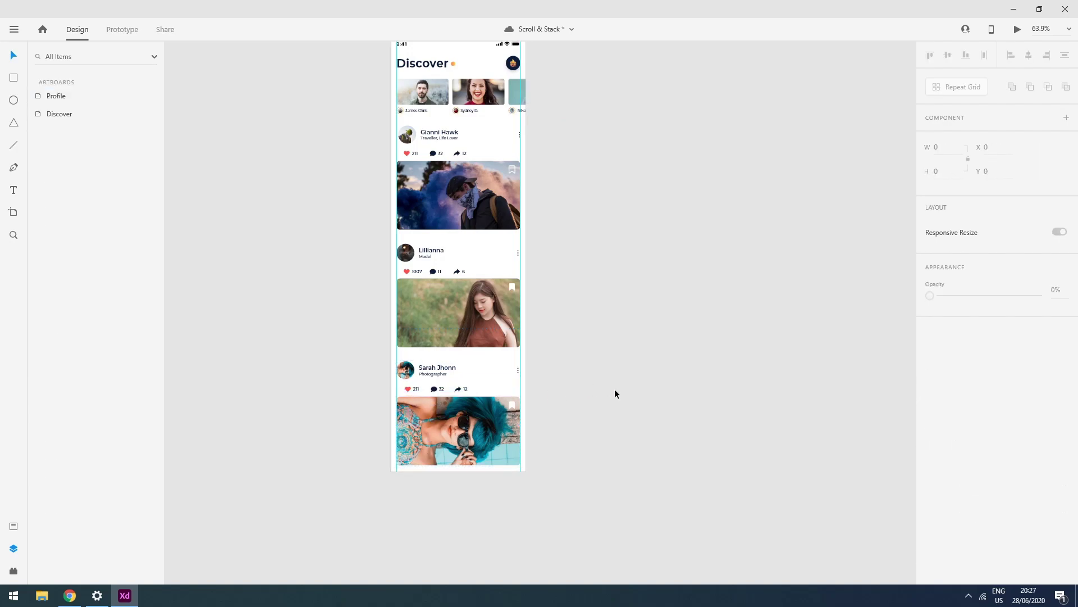
{"action": "left_click_drag", "start_coordinate": [353, 137], "coordinate": [598, 488]}
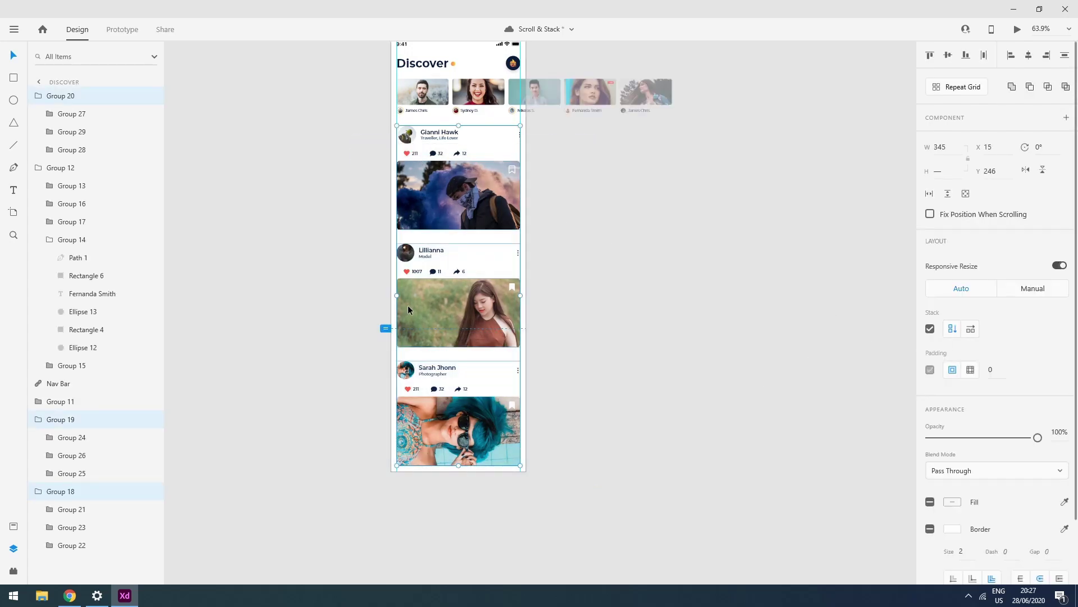
{"action": "key", "text": "ctrl+g"}
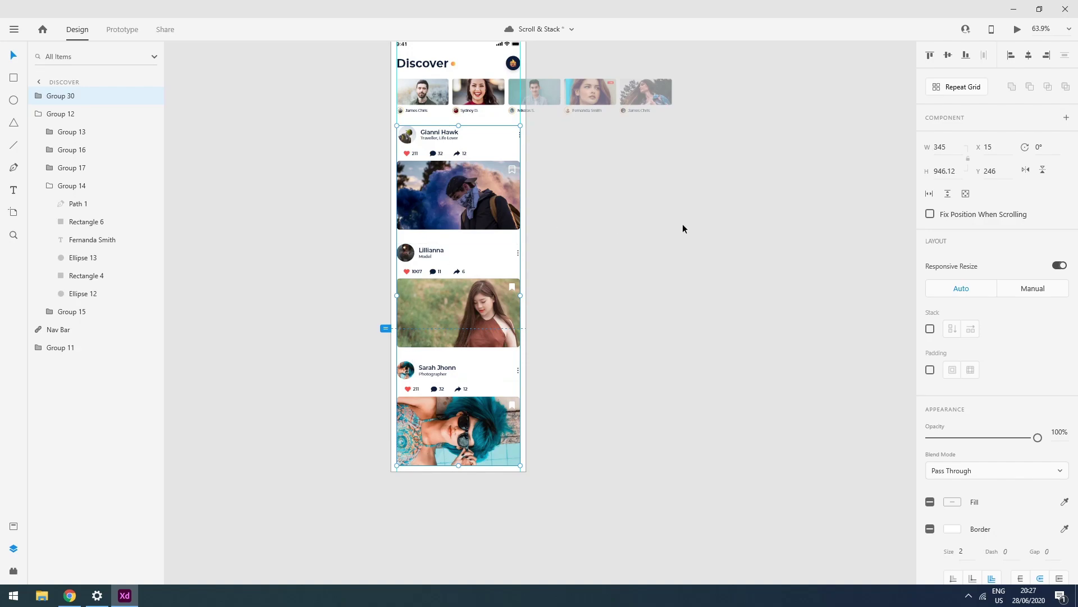
{"action": "left_click", "coordinate": [930, 329]}
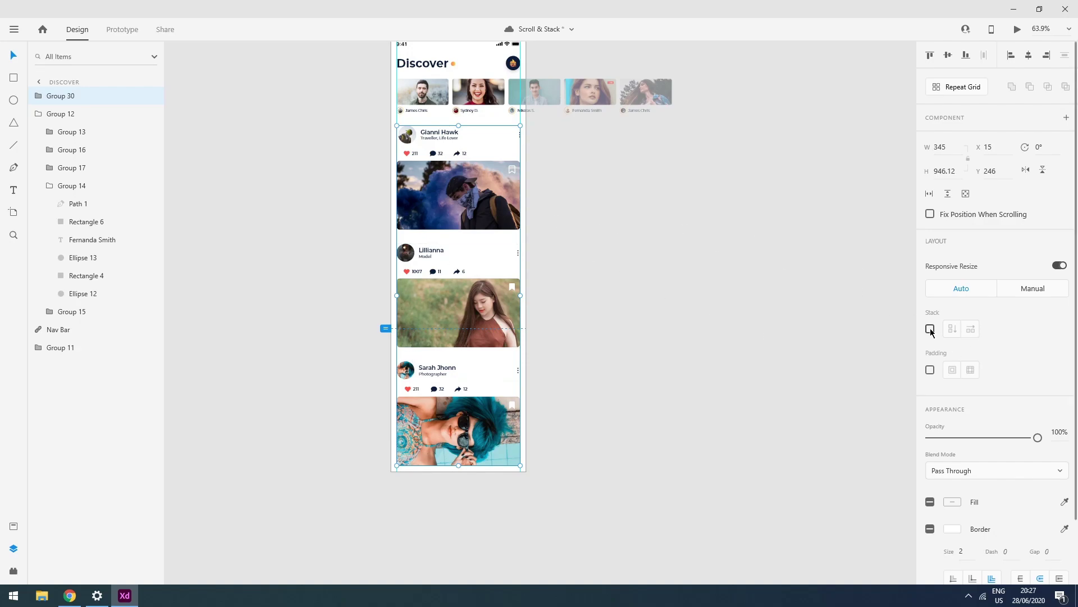
{"action": "double_click", "coordinate": [497, 304]}
{"action": "left_click_drag", "start_coordinate": [484, 337], "coordinate": [474, 227]}
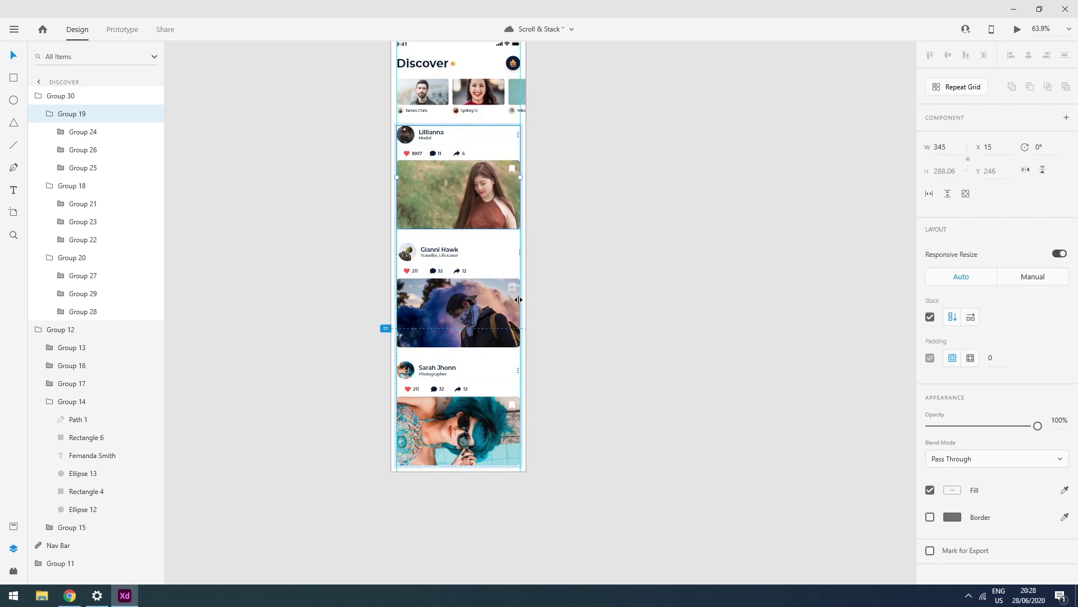
{"action": "left_click", "coordinate": [645, 320]}
Launch Desktop Preview of the 375×1209 Discover screen
{"action": "key", "text": "ctrl+0"}
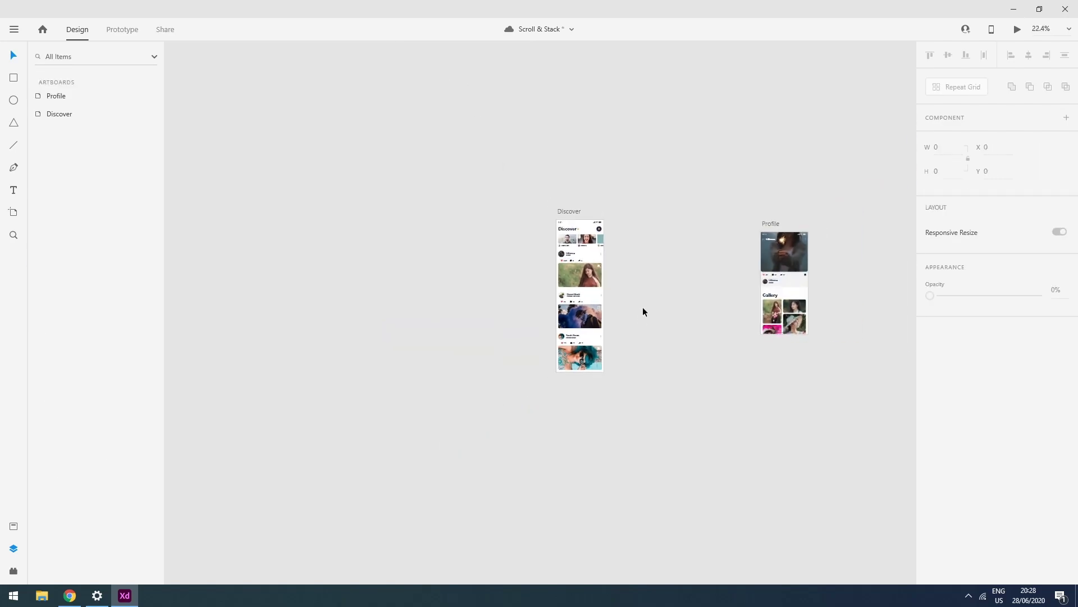
{"action": "left_click", "coordinate": [564, 211]}
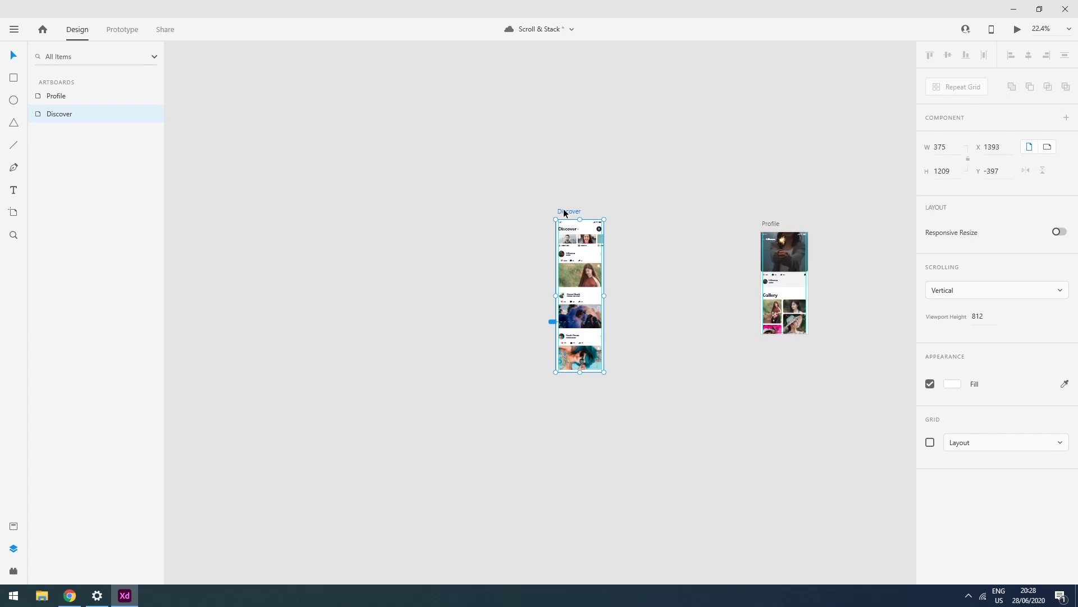
{"action": "left_click", "coordinate": [1016, 29]}
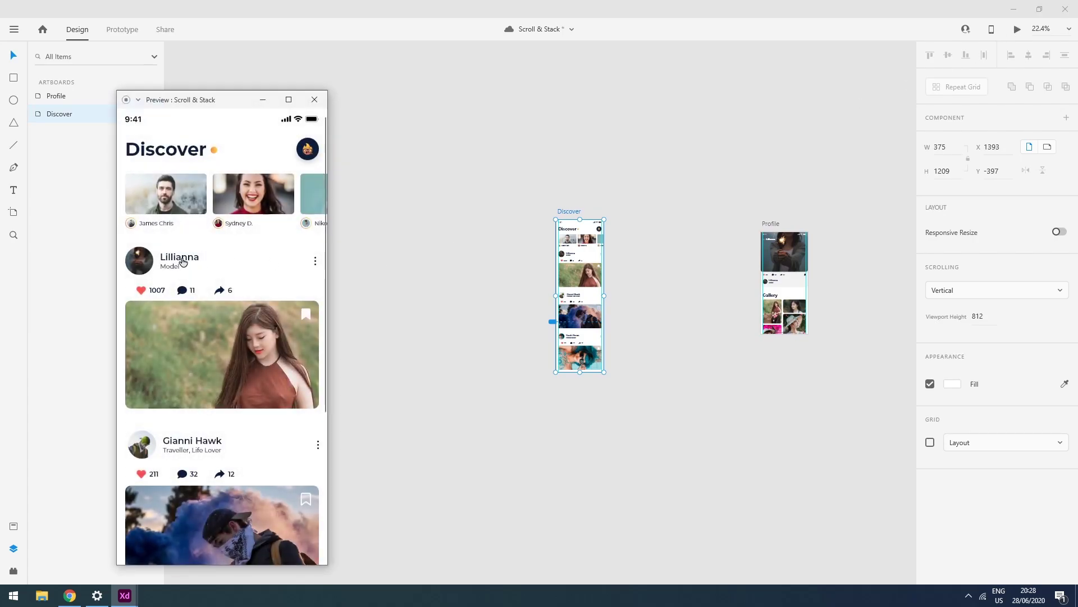